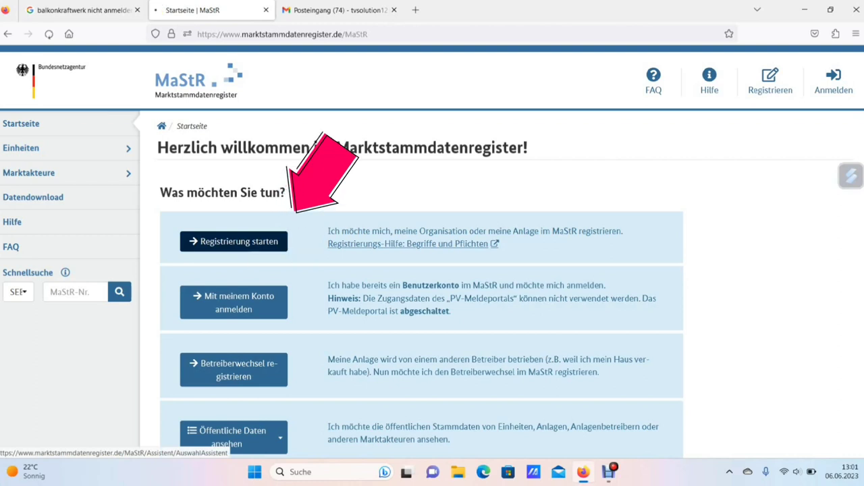
Start registration and pick the assistant for operators of power generation plants
{"action": "left_click", "coordinate": [270, 245]}
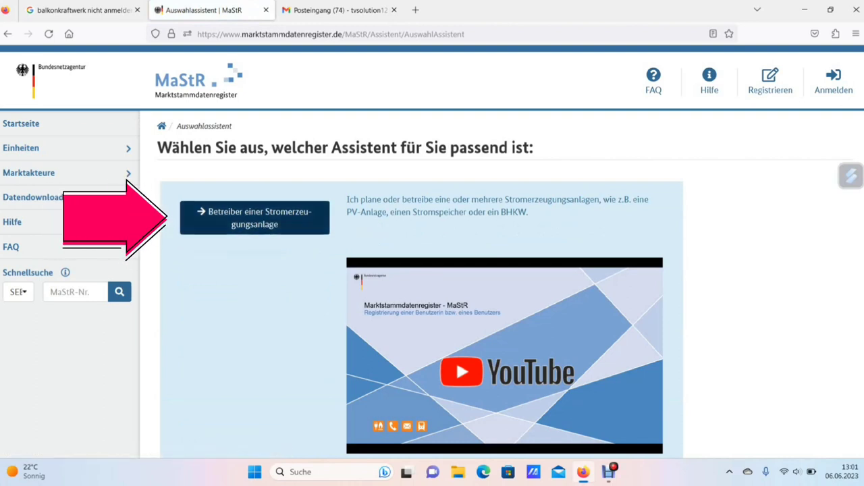
{"action": "scroll", "coordinate": [421, 310], "scroll_direction": "down", "scroll_amount": 3}
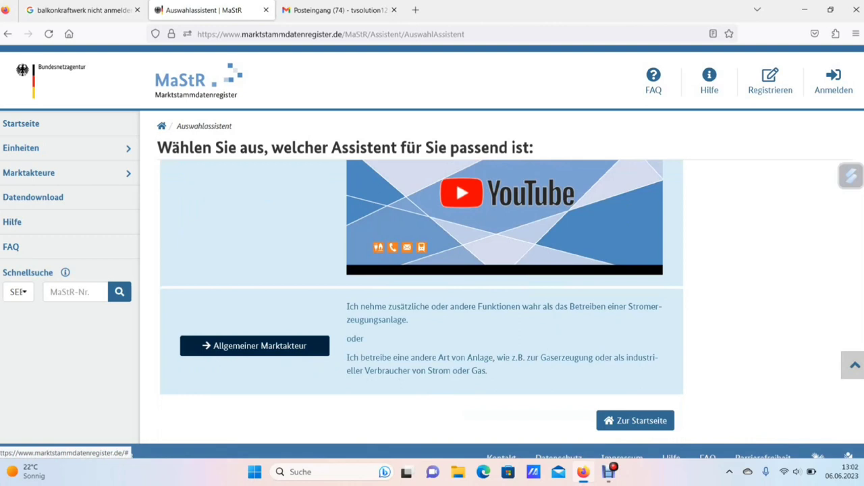
{"action": "scroll", "coordinate": [421, 307], "scroll_direction": "up", "scroll_amount": 3}
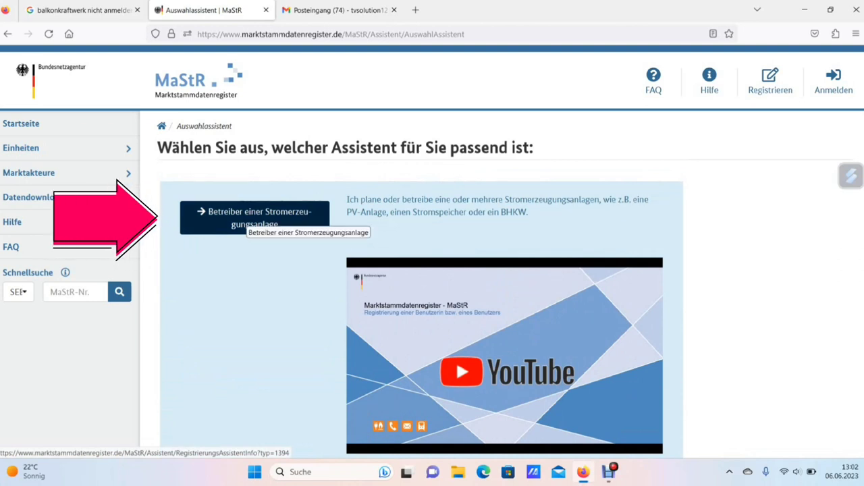
{"action": "left_click", "coordinate": [249, 217]}
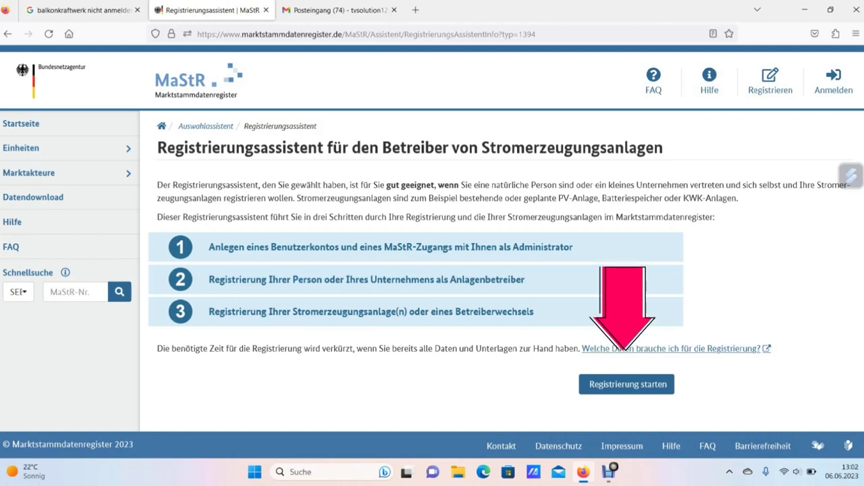
Begin the operator registration with salutation Herr and the user's first and last name
{"action": "left_click", "coordinate": [627, 384]}
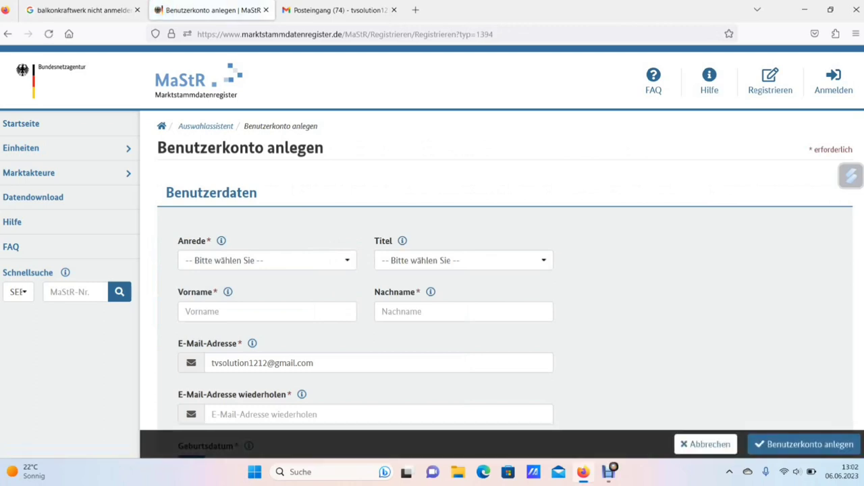
{"action": "scroll", "coordinate": [505, 310], "scroll_direction": "down", "scroll_amount": 2}
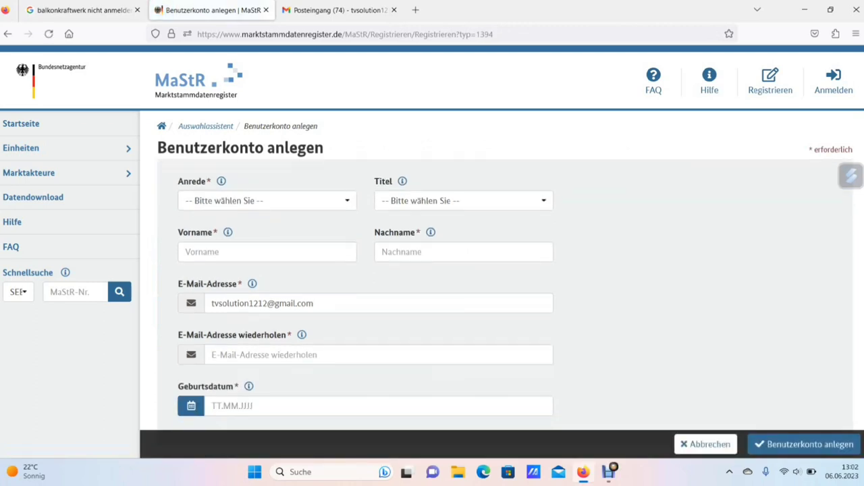
{"action": "left_click", "coordinate": [267, 200]}
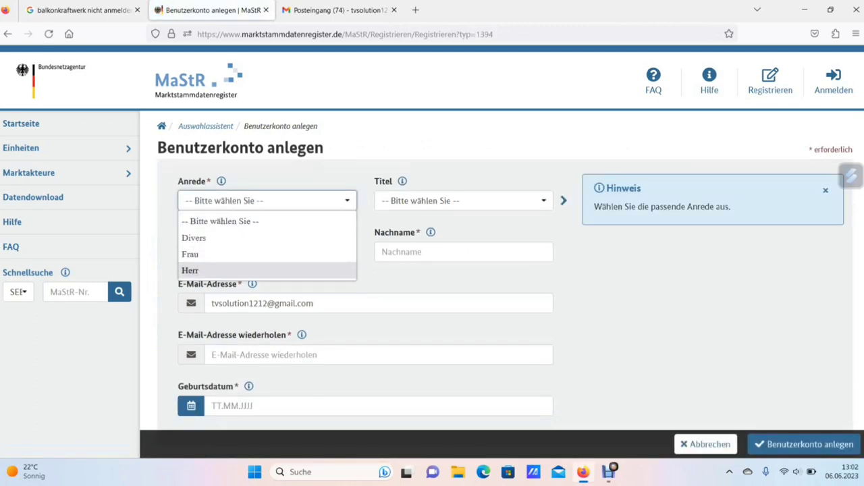
{"action": "key", "text": "Return"}
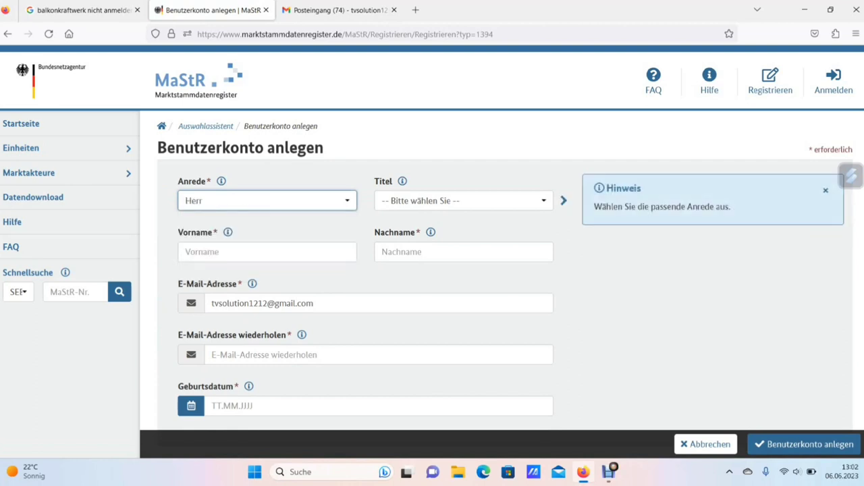
{"action": "left_click", "coordinate": [266, 251]}
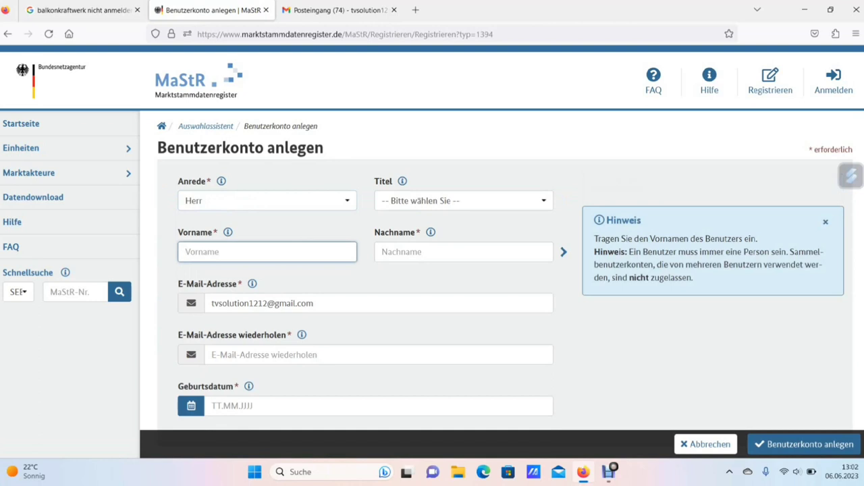
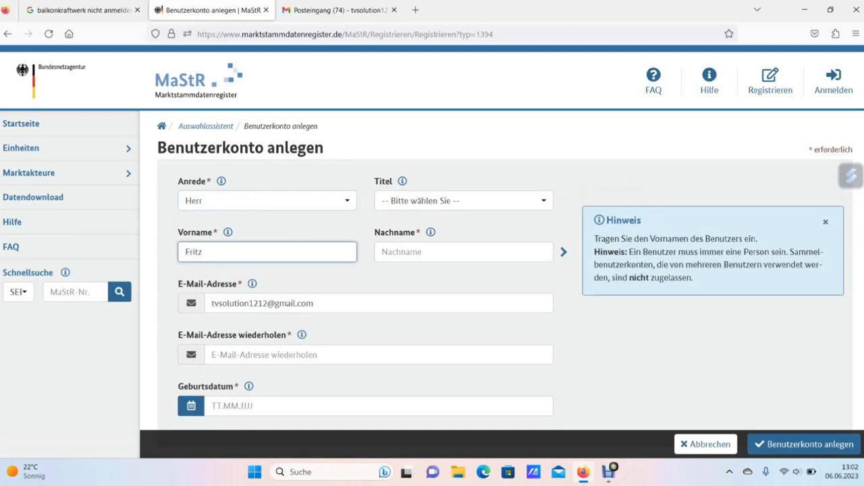
{"action": "left_click", "coordinate": [464, 251]}
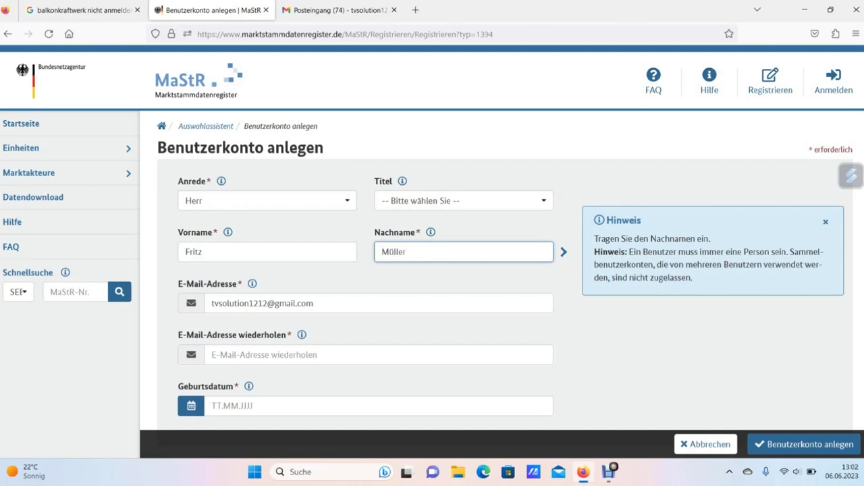
Repeat the suggested e-mail address and enter the user's date of birth
{"action": "left_click", "coordinate": [378, 355]}
{"action": "type", "text": "tv"}
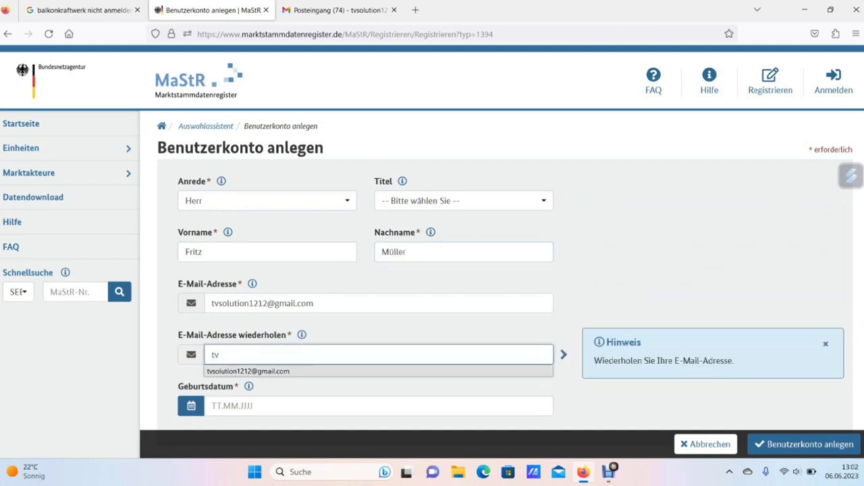
{"action": "key", "text": "Down"}
{"action": "key", "text": "Return"}
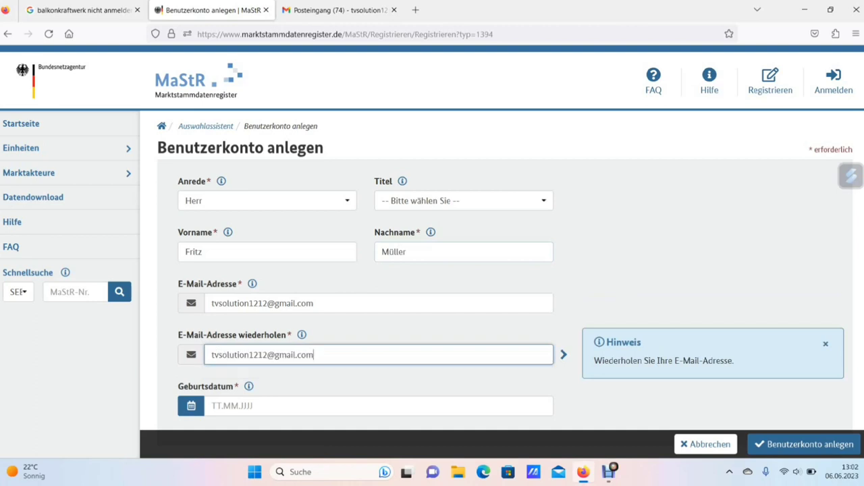
{"action": "scroll", "coordinate": [432, 297], "scroll_direction": "down", "scroll_amount": 2}
{"action": "key", "text": "Tab"}
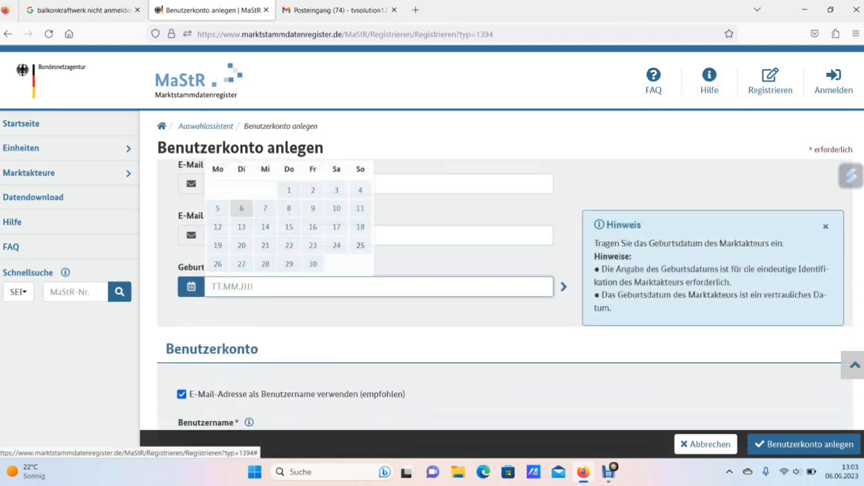
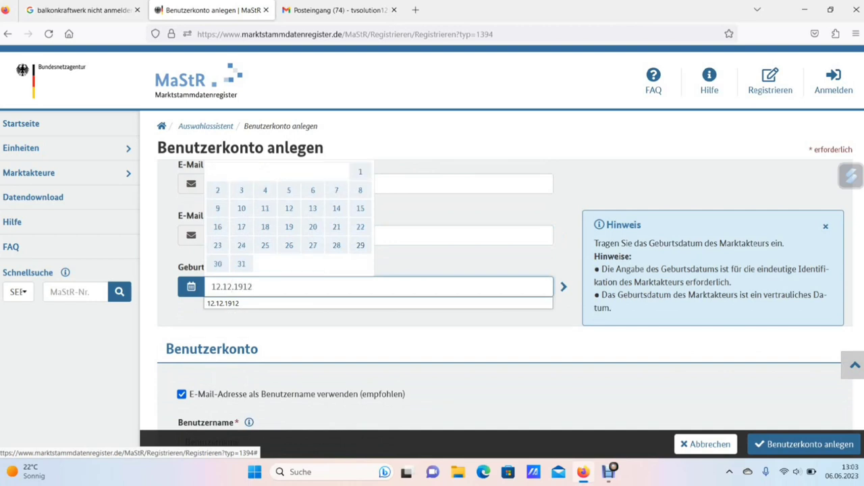
{"action": "key", "text": "Escape"}
{"action": "key", "text": "Tab"}
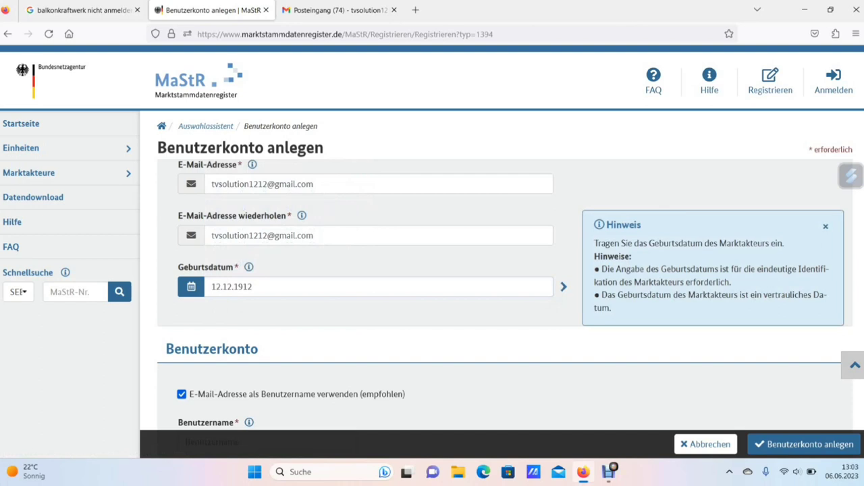
{"action": "scroll", "coordinate": [505, 304], "scroll_direction": "down", "scroll_amount": 2}
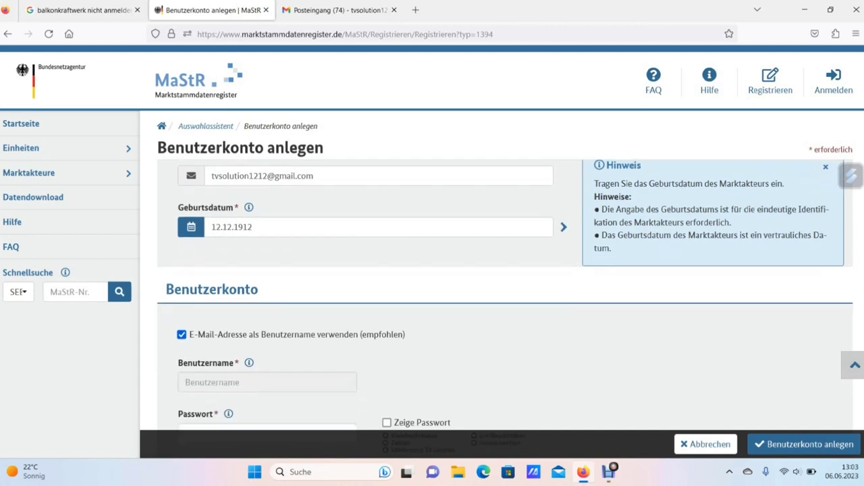
Choose a custom username instead of the e-mail and enter the user's name
{"action": "scroll", "coordinate": [505, 304], "scroll_direction": "down", "scroll_amount": 4}
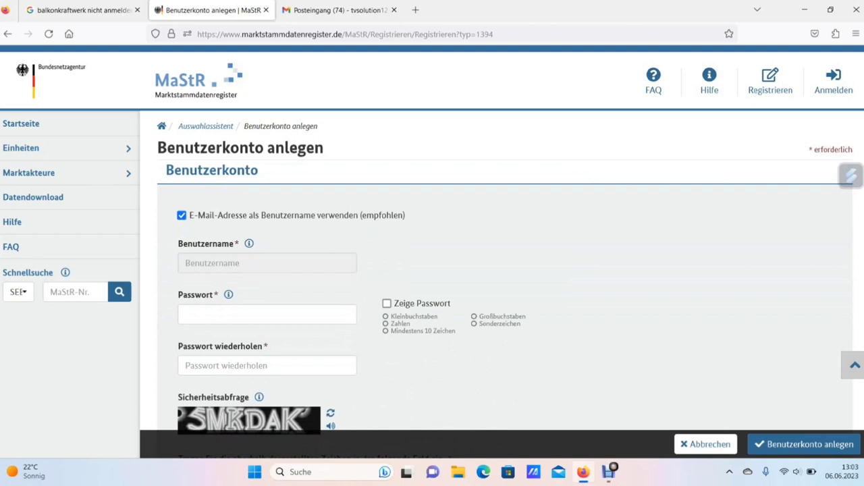
{"action": "left_click", "coordinate": [182, 215]}
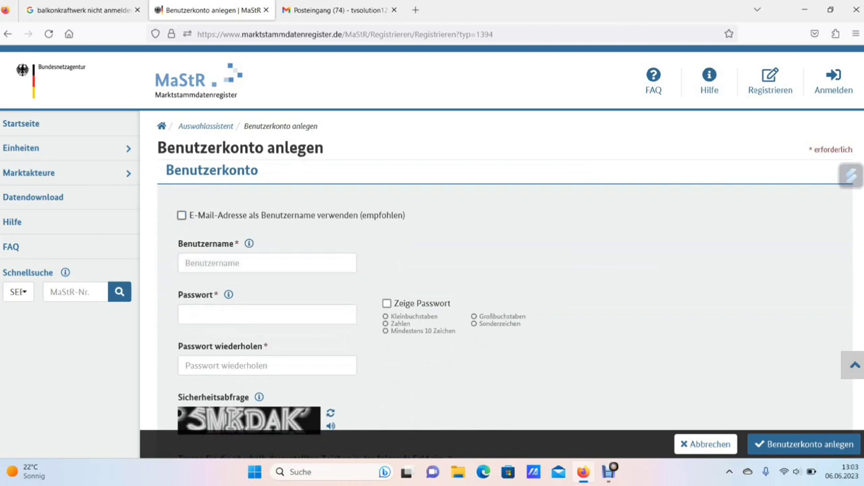
{"action": "left_click", "coordinate": [266, 262]}
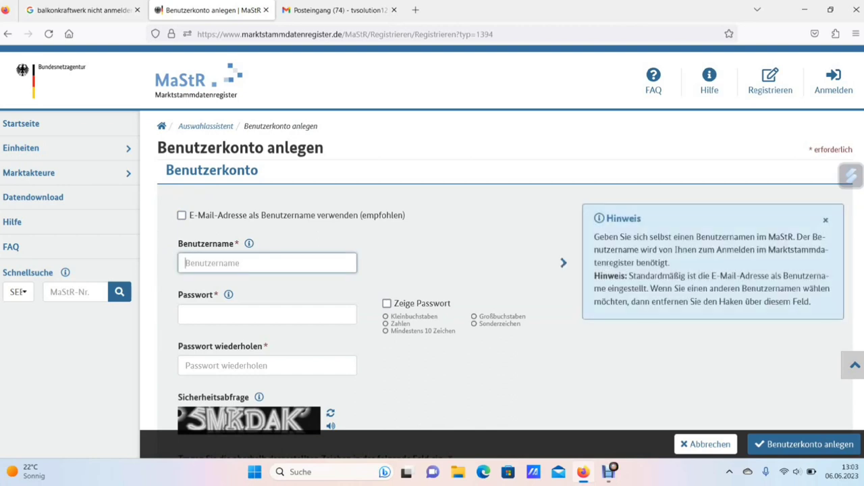
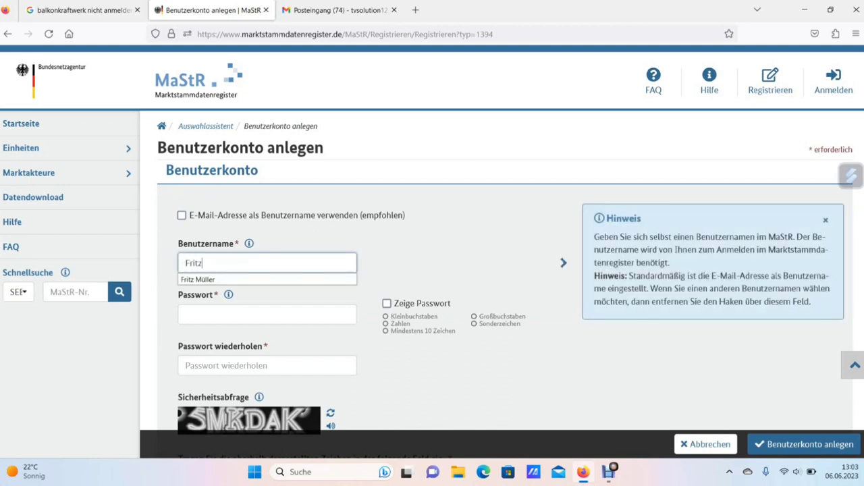
{"action": "key", "text": "Escape"}
Enter the account password, show it in plain text, and type it again as the repetition
{"action": "left_click", "coordinate": [266, 314]}
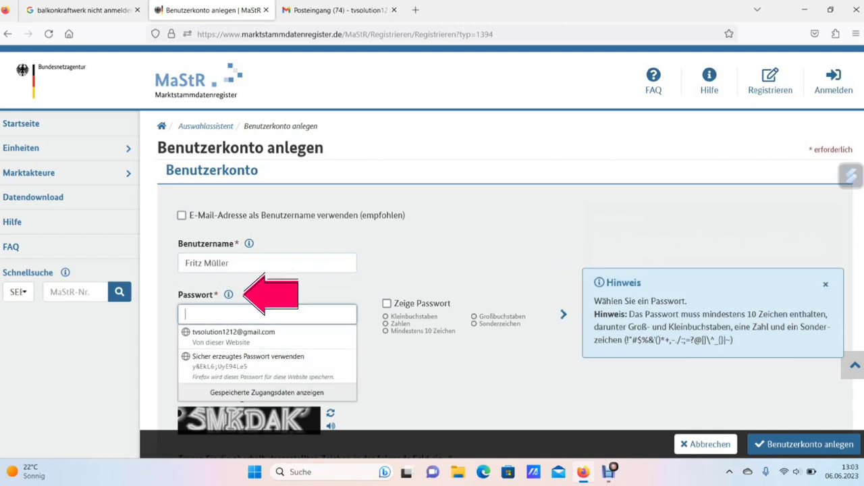
{"action": "key", "text": "Escape"}
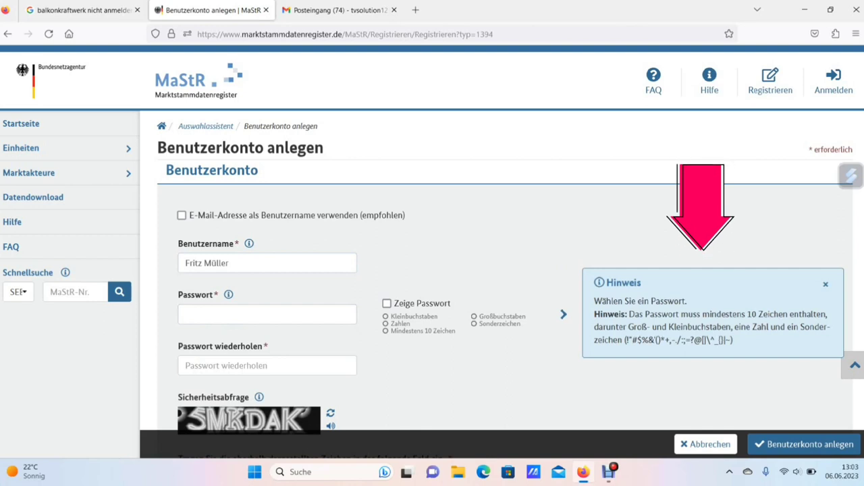
{"action": "left_click", "coordinate": [267, 314]}
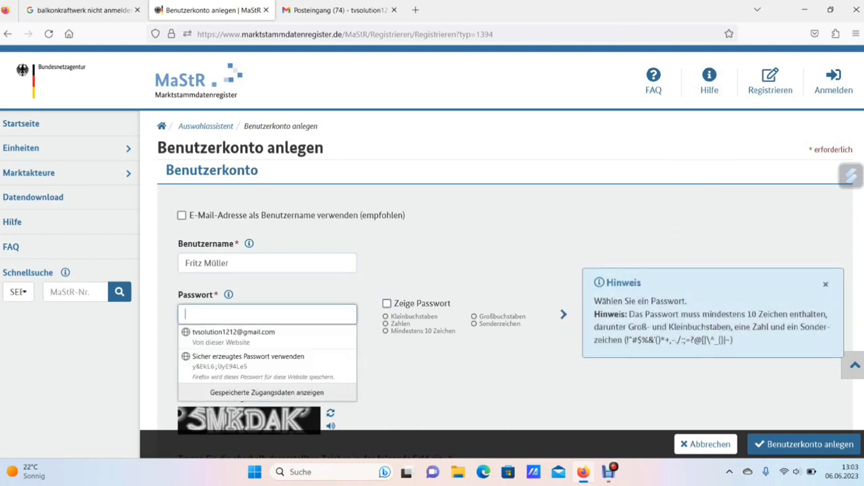
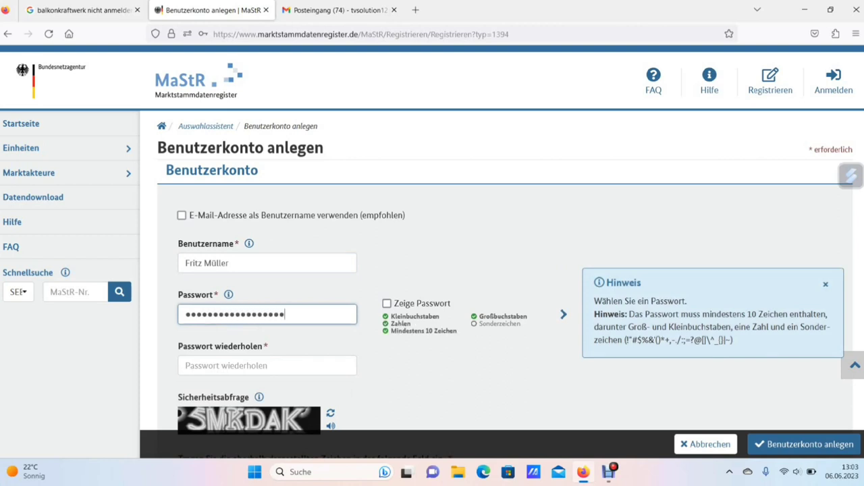
{"action": "key", "text": "Tab"}
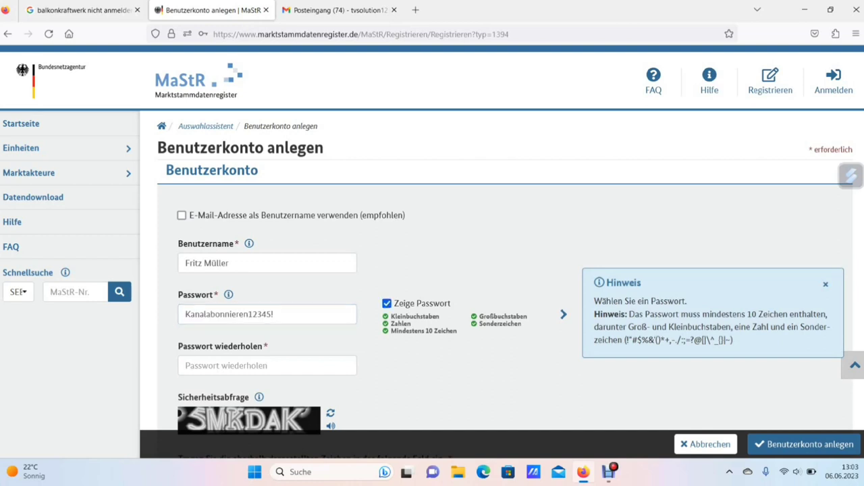
{"action": "key", "text": "Tab"}
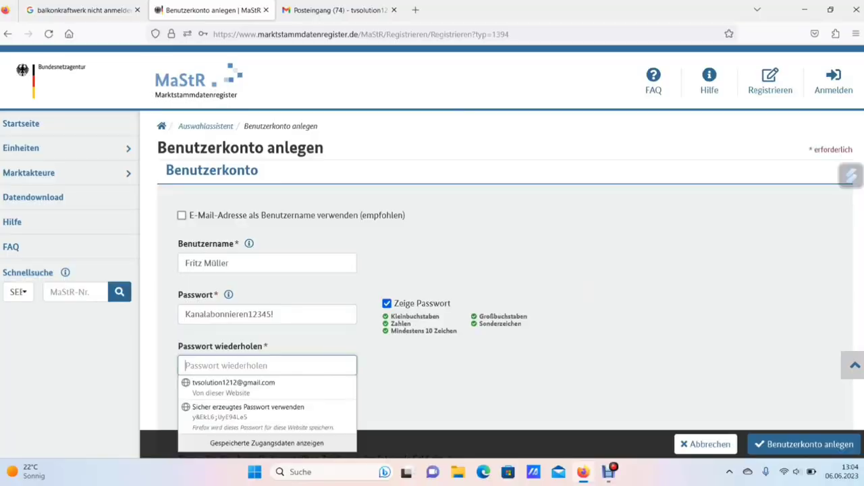
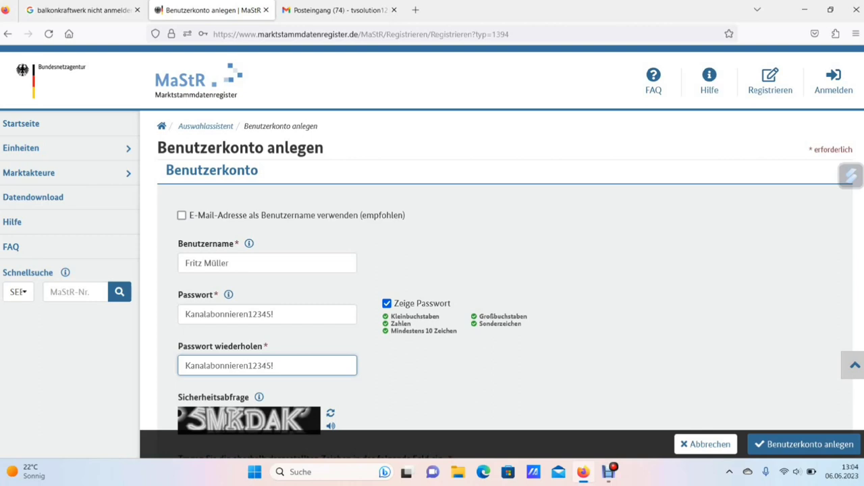
Enter the security check characters, accept the legal and privacy notices, and create the account
{"action": "scroll", "coordinate": [505, 304], "scroll_direction": "down", "scroll_amount": 3}
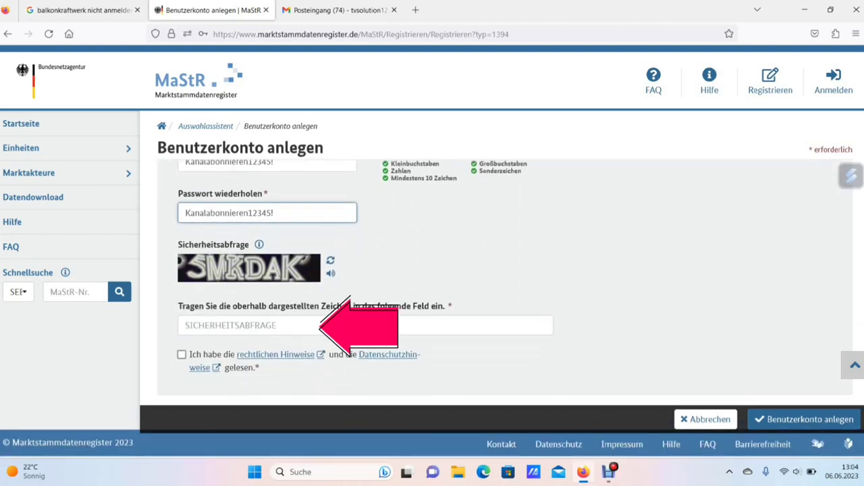
{"action": "left_click", "coordinate": [185, 326]}
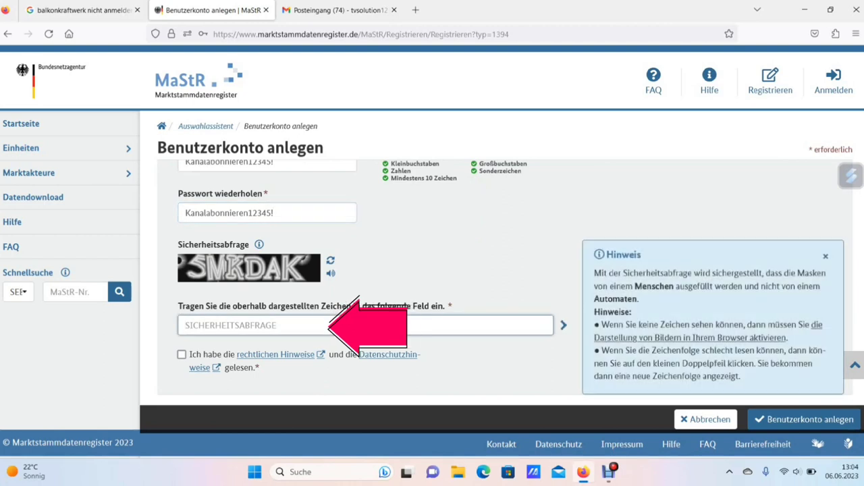
{"action": "type", "text": "%"}
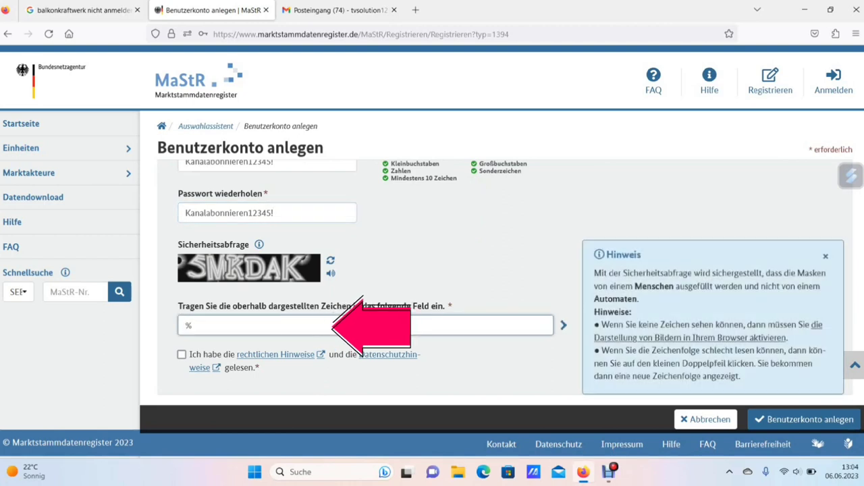
{"action": "key", "text": "BackSpace"}
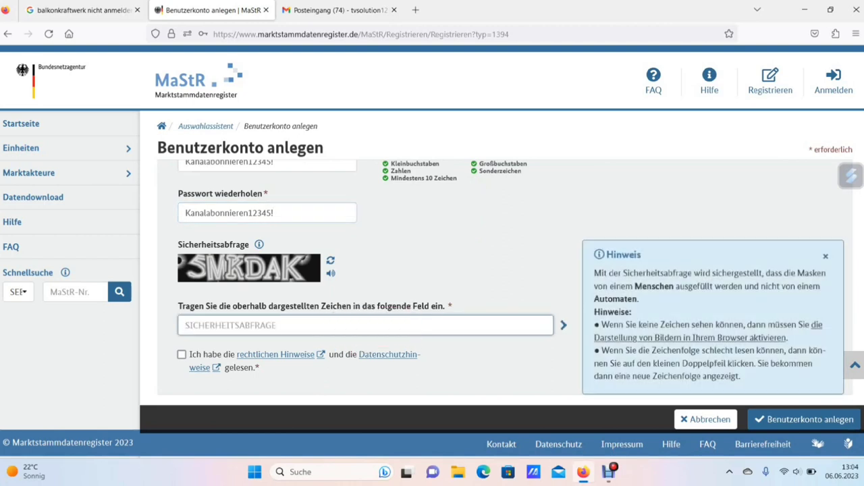
{"action": "type", "text": "5MK"}
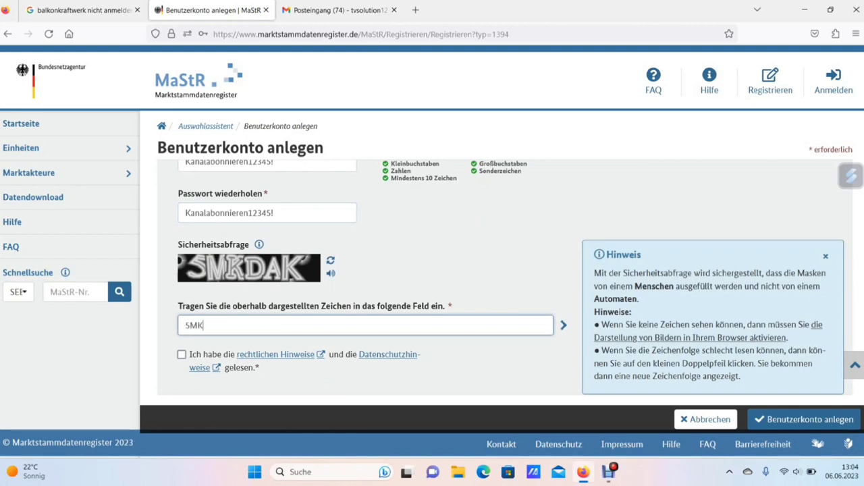
{"action": "type", "text": "DAK"}
{"action": "left_click", "coordinate": [182, 354]}
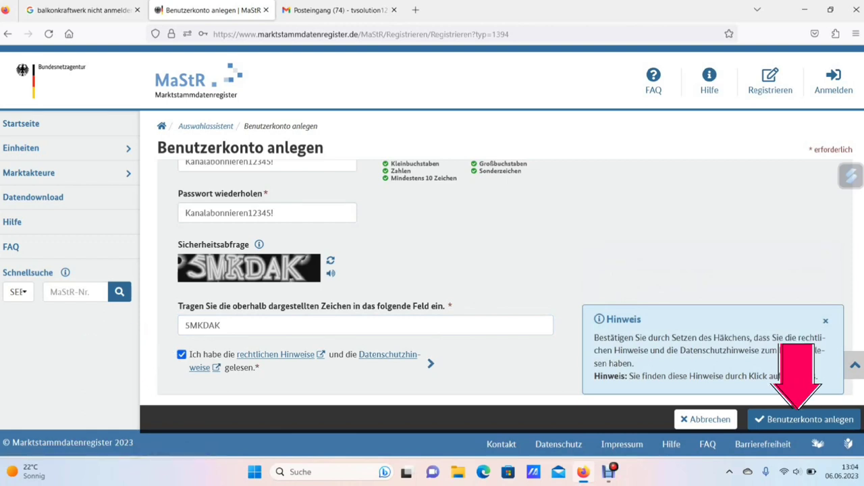
{"action": "left_click", "coordinate": [803, 420]}
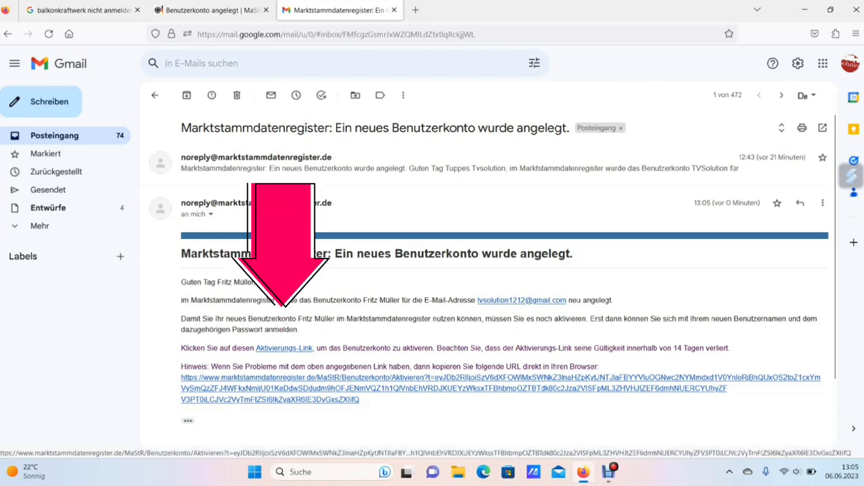
Follow the activation link in the MaStR e-mail
{"action": "left_click", "coordinate": [284, 347]}
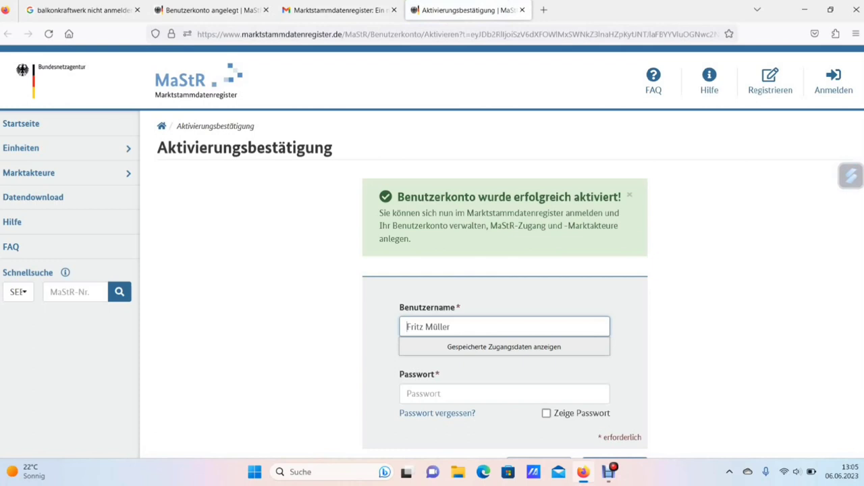
Log in with the new account's password shown in plain text, declining Firefox's save-login offer
{"action": "key", "text": "Escape"}
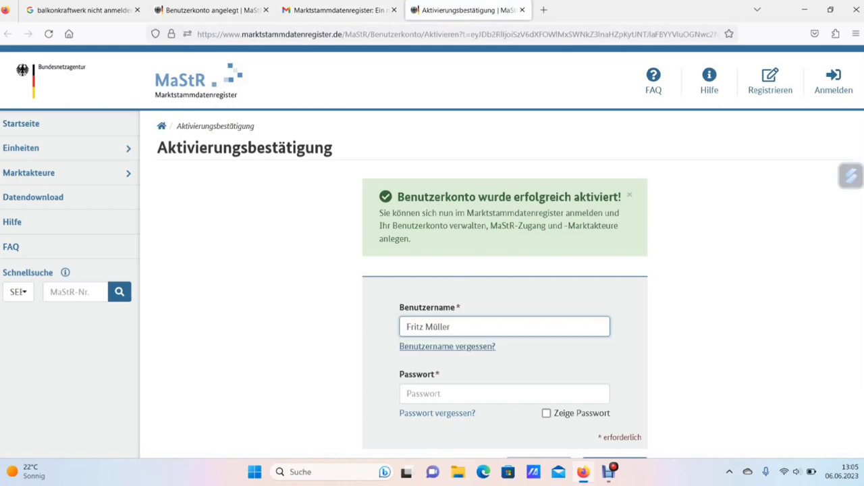
{"action": "left_click", "coordinate": [505, 394]}
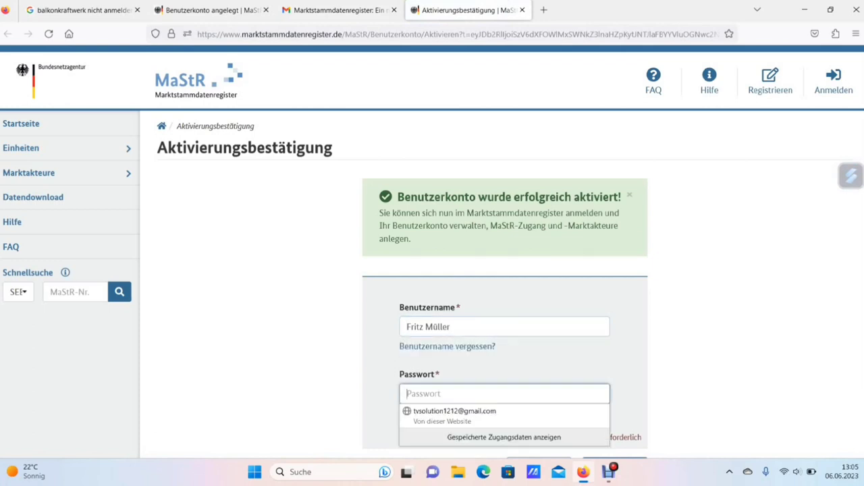
{"action": "type", "text": "a"}
{"action": "key", "text": "BackSpace"}
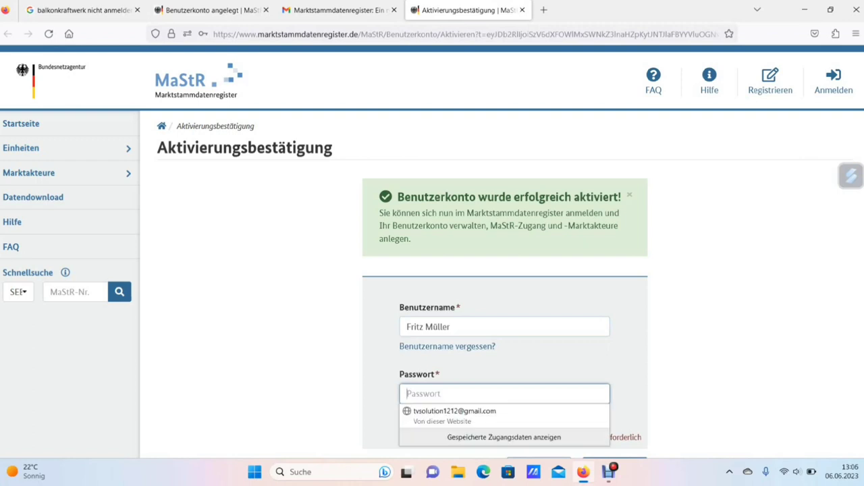
{"action": "type", "text": "••••••"}
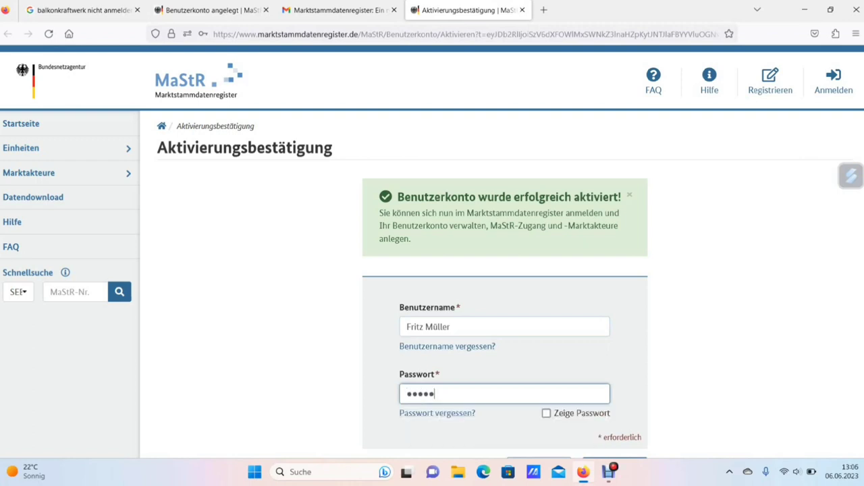
{"action": "type", "text": "••••••••••••••"}
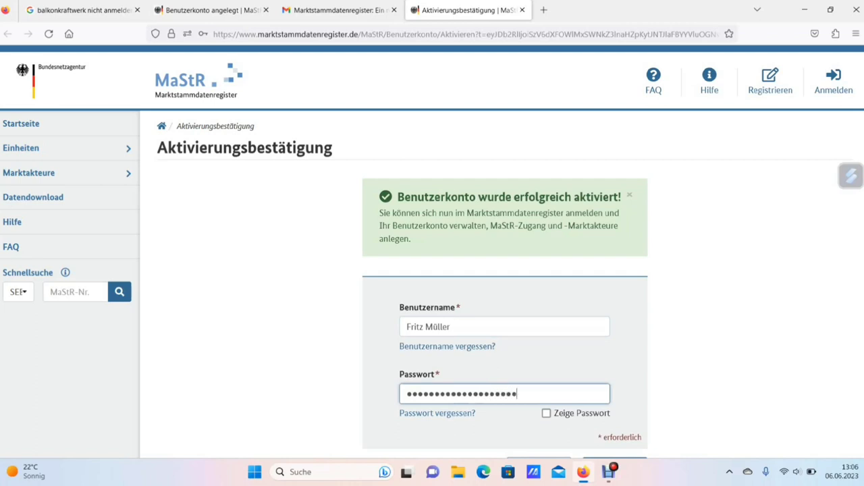
{"action": "type", "text": "•"}
{"action": "left_click", "coordinate": [546, 413]}
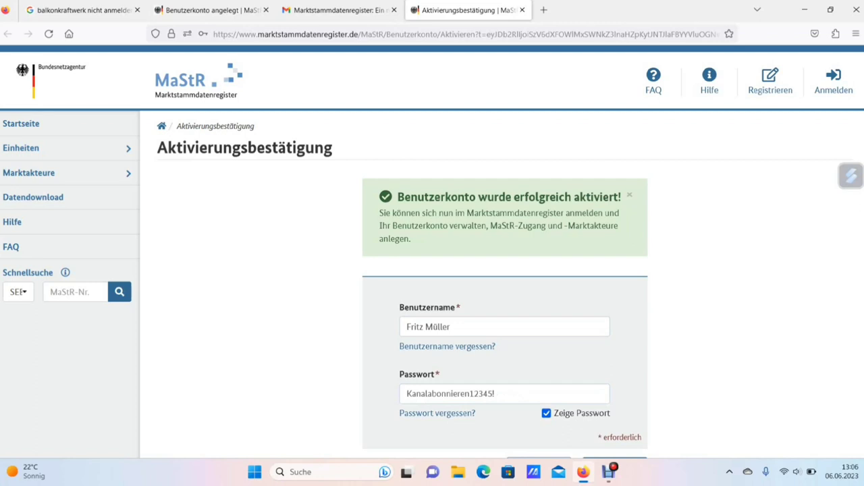
{"action": "scroll", "coordinate": [505, 310], "scroll_direction": "down", "scroll_amount": 2}
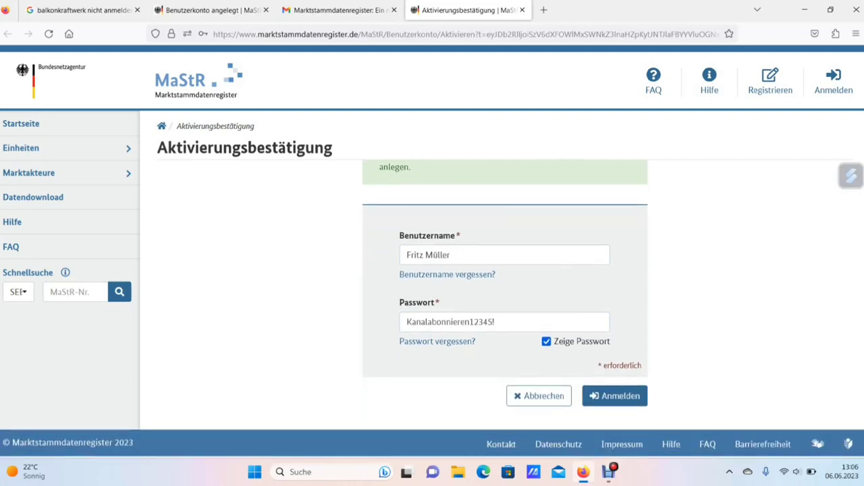
{"action": "left_click", "coordinate": [614, 396]}
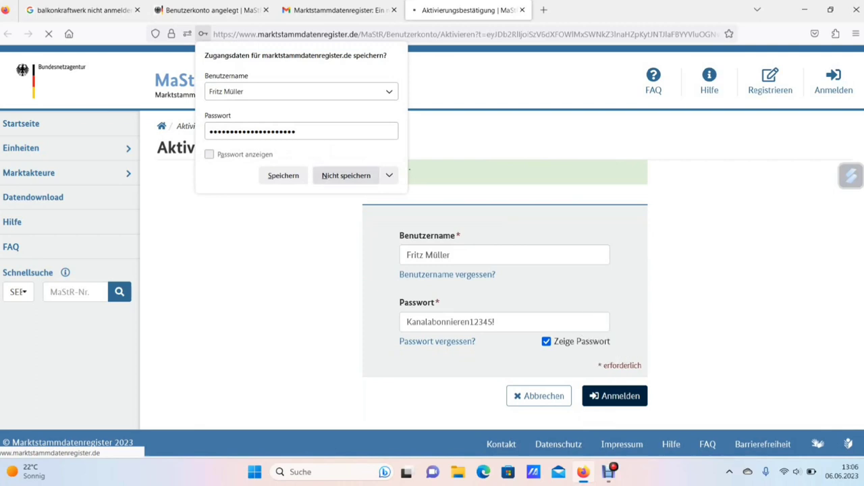
{"action": "left_click", "coordinate": [346, 175]}
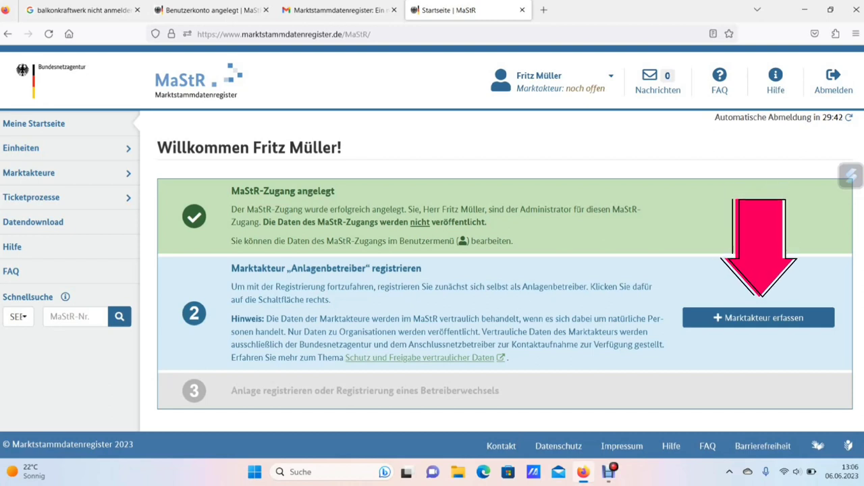
Choose Marktakteur erfassen to register as an Anlagenbetreiber
{"action": "left_click", "coordinate": [758, 317]}
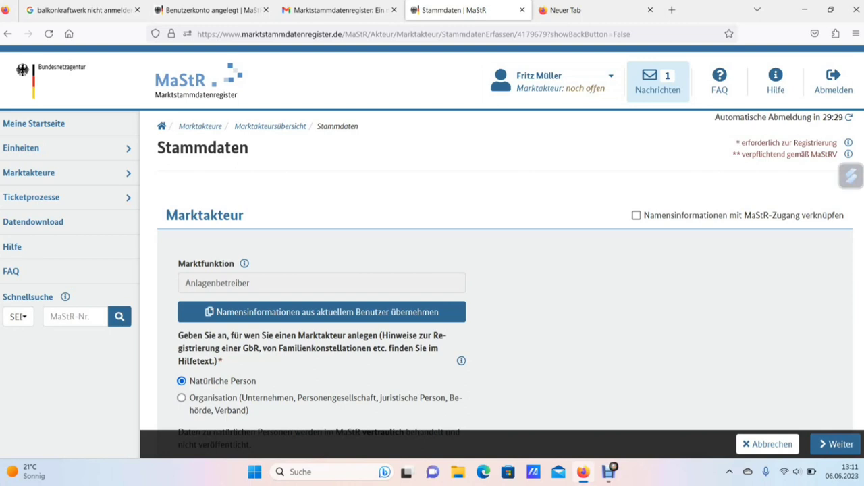
{"action": "scroll", "coordinate": [505, 304], "scroll_direction": "down", "scroll_amount": 3}
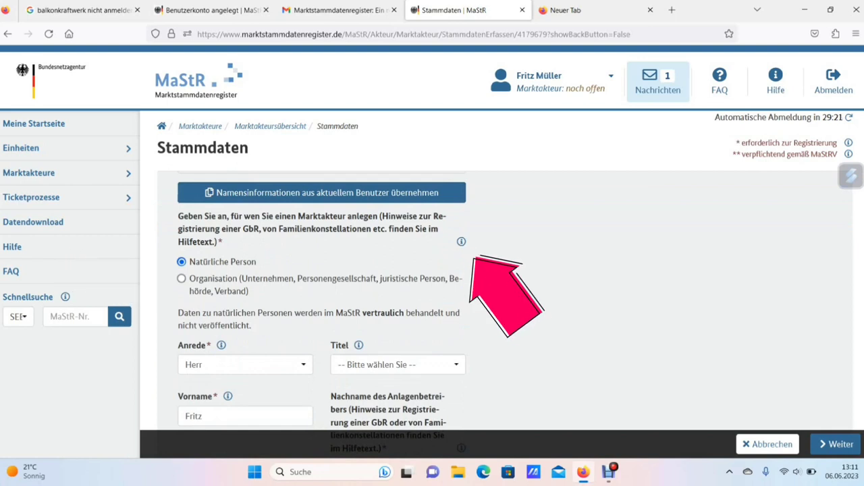
{"action": "left_click", "coordinate": [461, 241]}
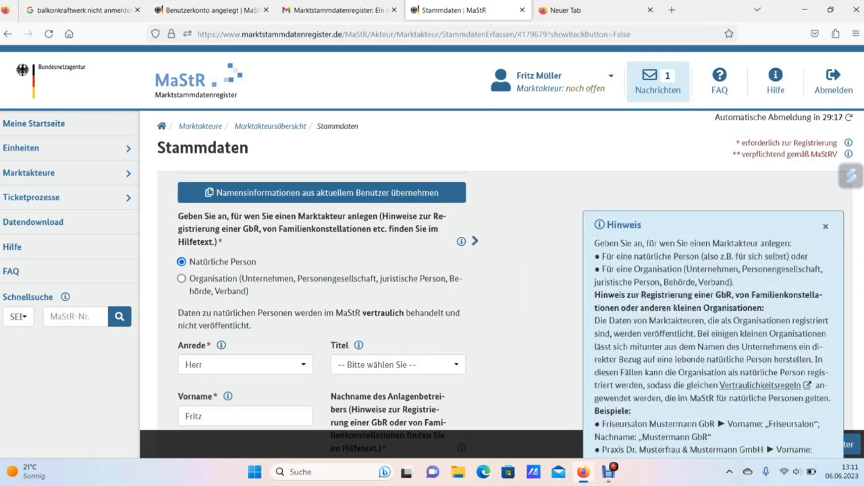
{"action": "key", "text": "Escape"}
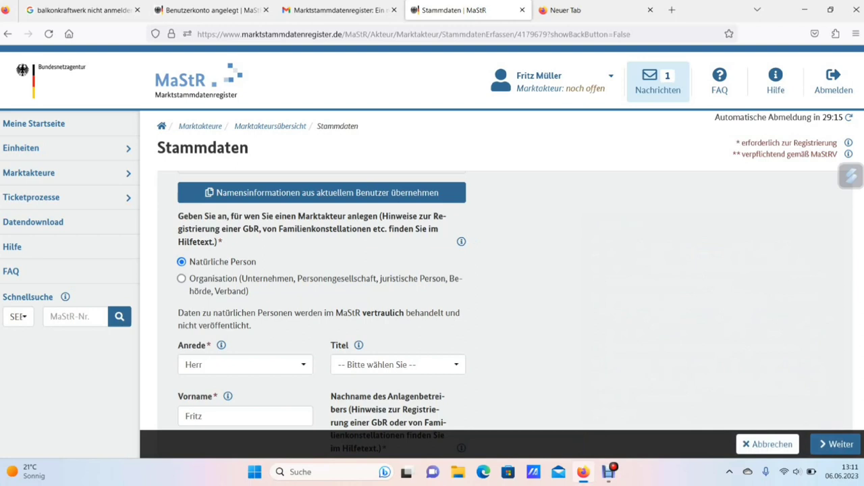
{"action": "scroll", "coordinate": [500, 304], "scroll_direction": "down", "scroll_amount": 5}
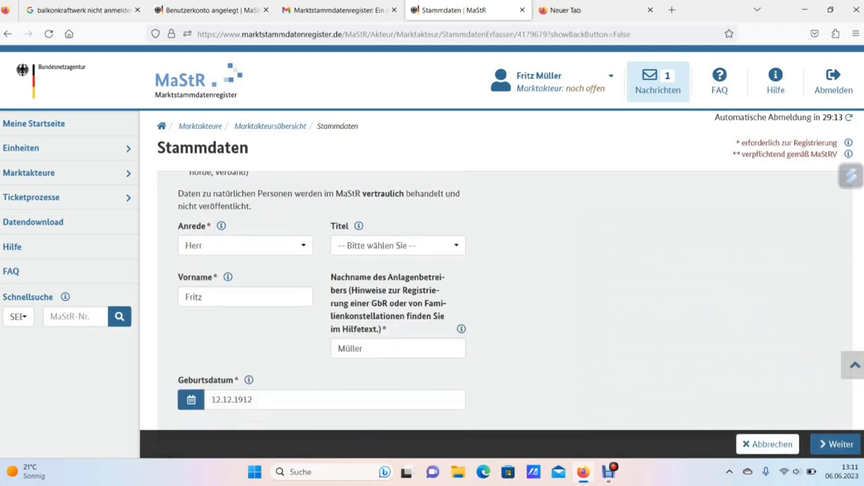
{"action": "scroll", "coordinate": [505, 321], "scroll_direction": "down", "scroll_amount": 5}
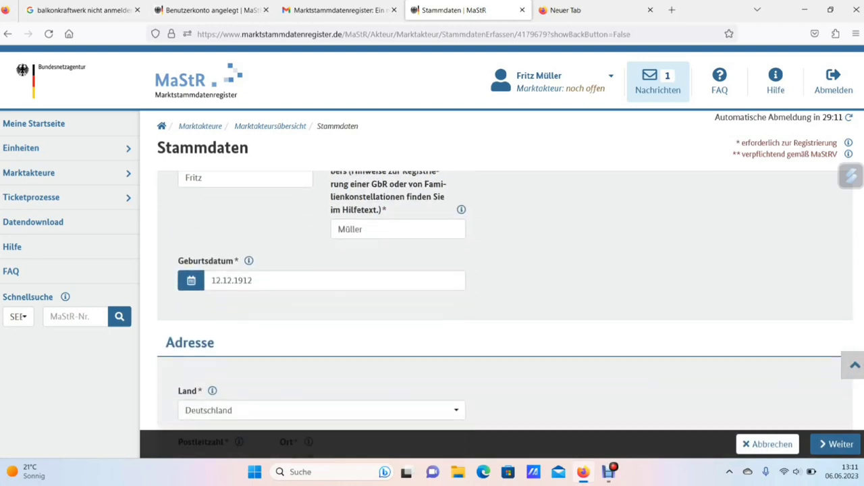
{"action": "scroll", "coordinate": [505, 320], "scroll_direction": "down", "scroll_amount": 1}
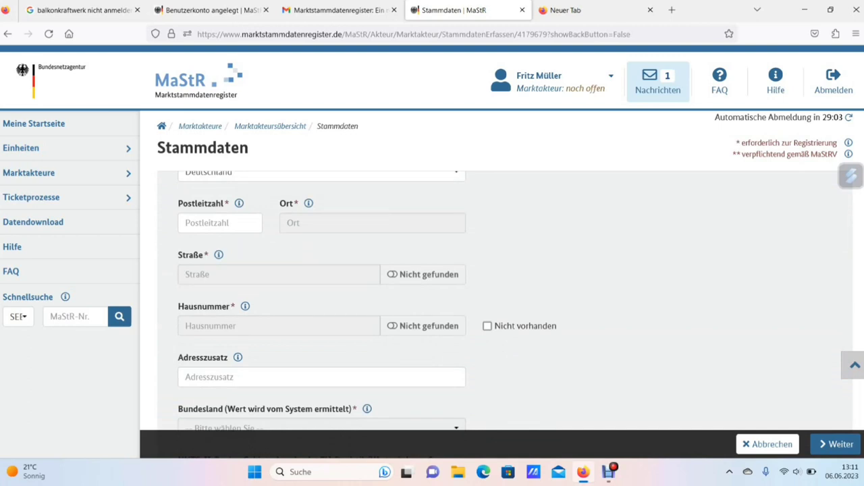
Fill the operator's postcode, street and house number from the suggestion lists
{"action": "left_click", "coordinate": [219, 223]}
{"action": "type", "text": "50667"}
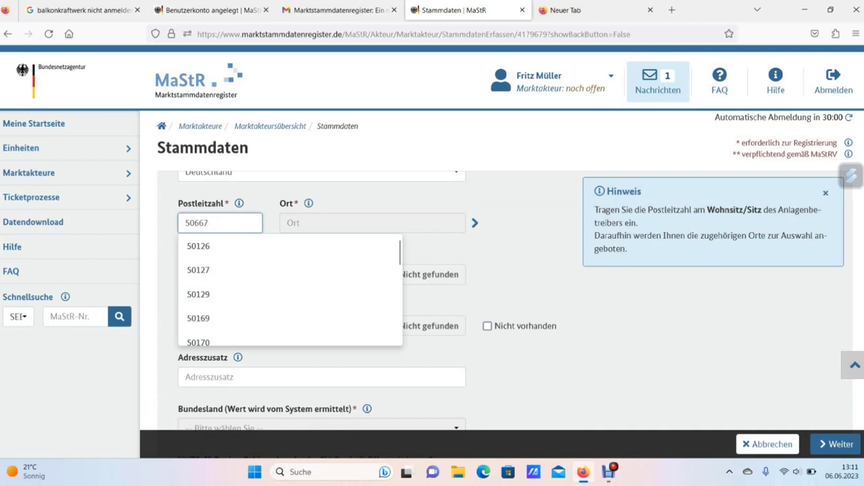
{"action": "key", "text": "Down"}
{"action": "key", "text": "Return"}
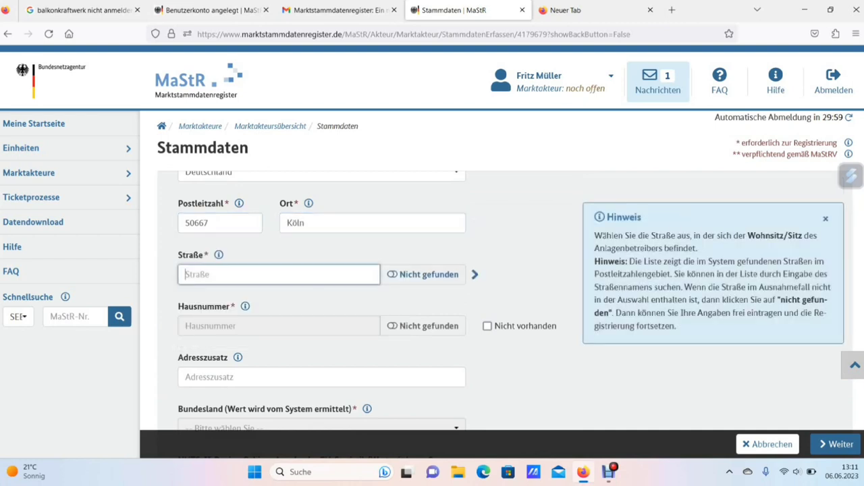
{"action": "type", "text": "dom"}
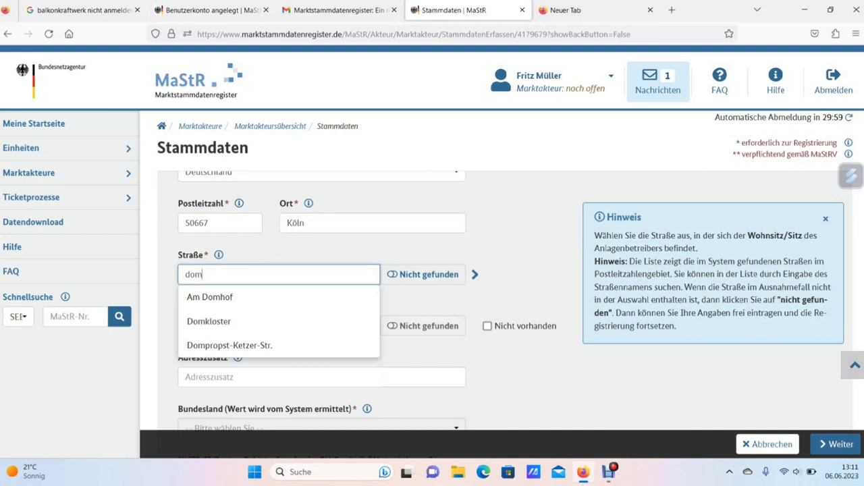
{"action": "key", "text": "Down"}
{"action": "key", "text": "Down"}
{"action": "key", "text": "Return"}
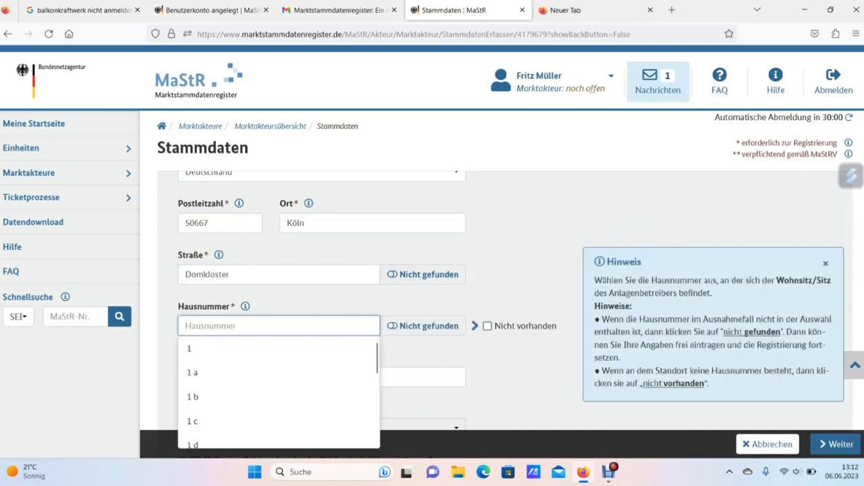
{"action": "type", "text": "4"}
{"action": "key", "text": "Down"}
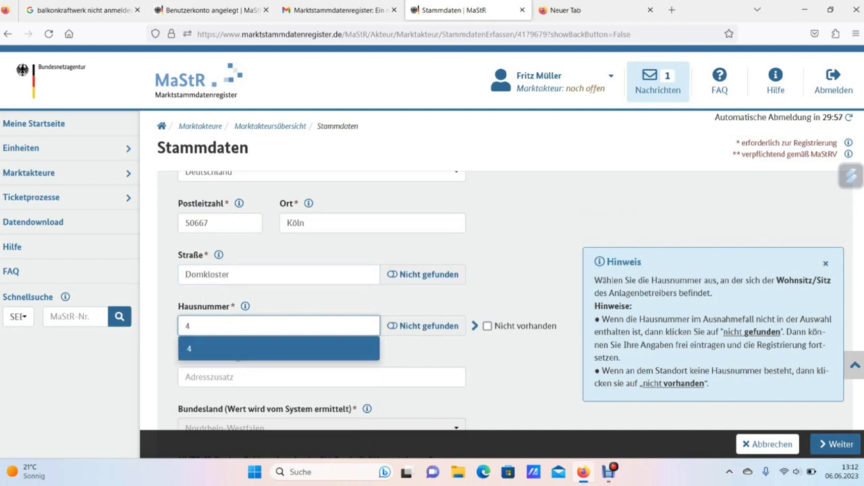
{"action": "key", "text": "Return"}
Leave the Kontakt fields blank and submit the master data to continue
{"action": "scroll", "coordinate": [496, 283], "scroll_direction": "down", "scroll_amount": 3}
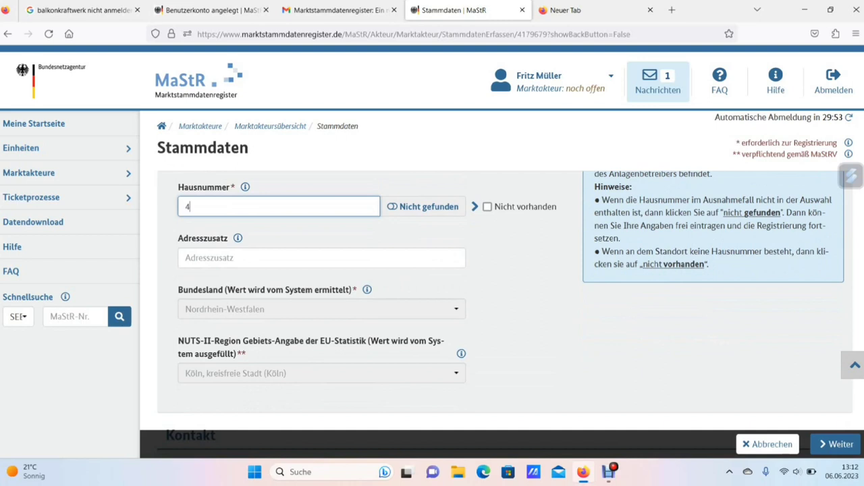
{"action": "scroll", "coordinate": [505, 311], "scroll_direction": "down", "scroll_amount": 5}
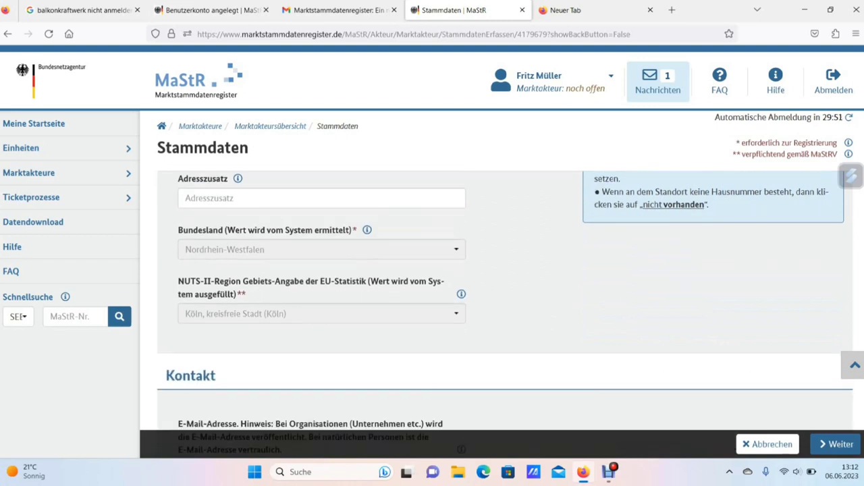
{"action": "scroll", "coordinate": [506, 310], "scroll_direction": "down", "scroll_amount": 3}
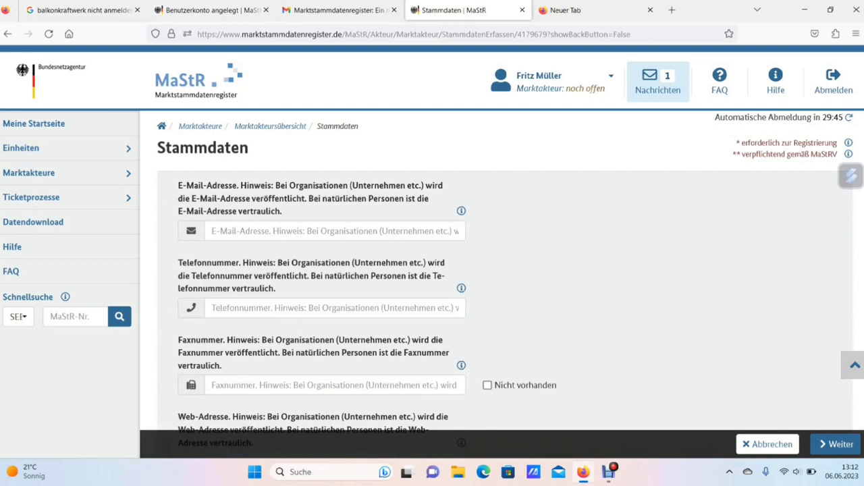
{"action": "scroll", "coordinate": [505, 310], "scroll_direction": "down", "scroll_amount": 2}
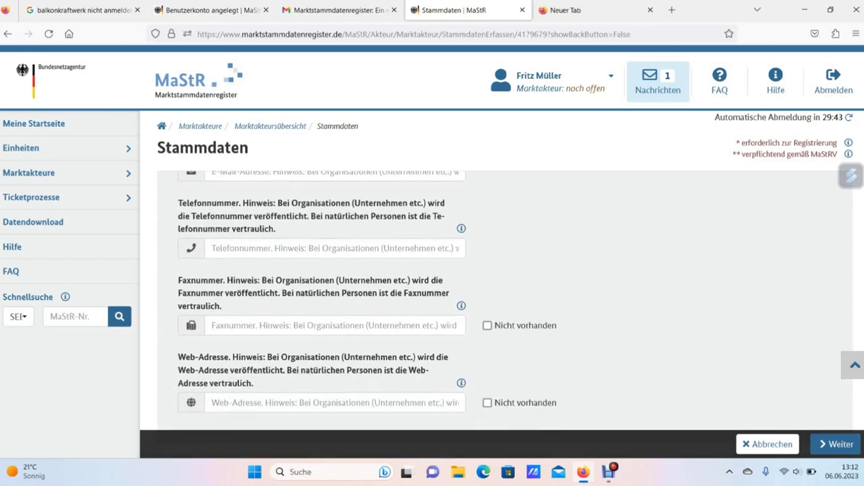
{"action": "scroll", "coordinate": [505, 311], "scroll_direction": "down", "scroll_amount": 1}
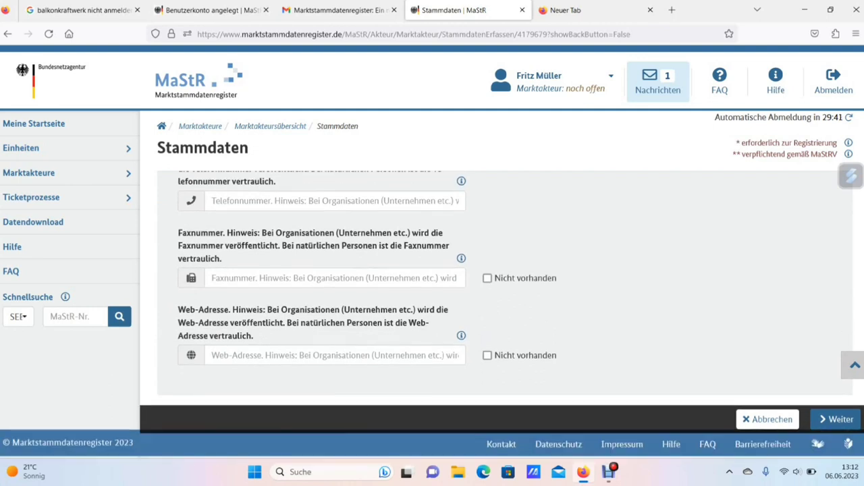
{"action": "scroll", "coordinate": [505, 284], "scroll_direction": "up", "scroll_amount": 3}
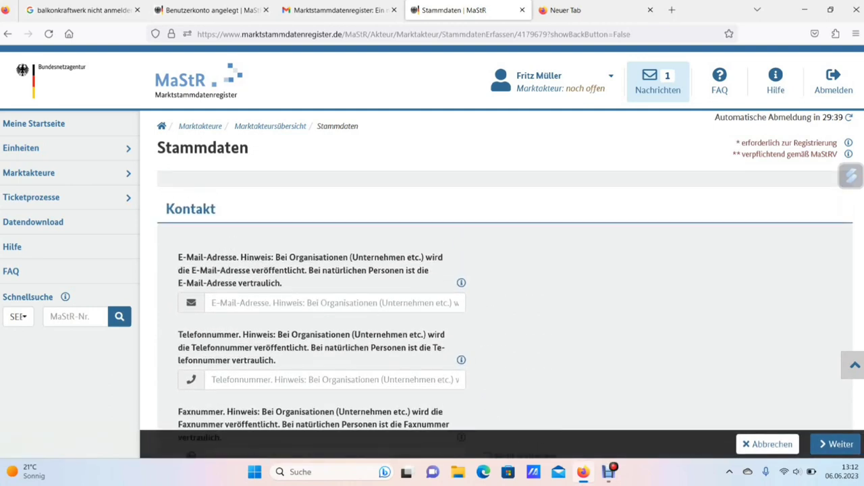
{"action": "scroll", "coordinate": [505, 284], "scroll_direction": "down", "scroll_amount": 3}
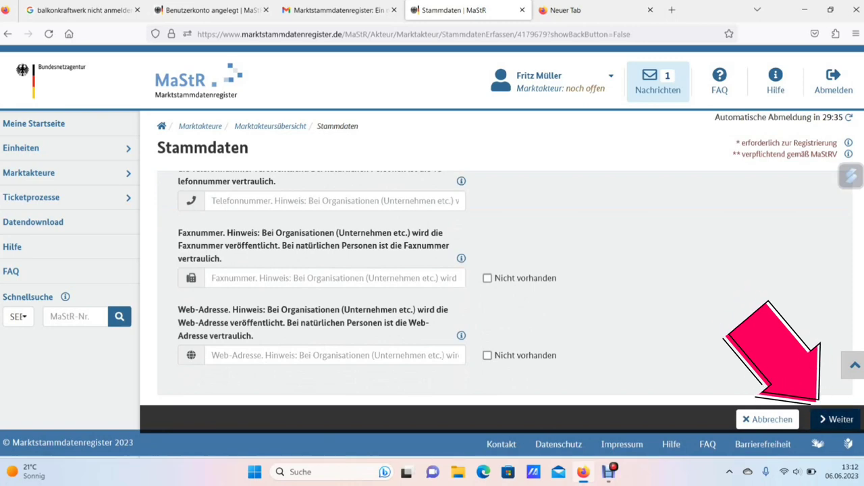
{"action": "left_click", "coordinate": [836, 419]}
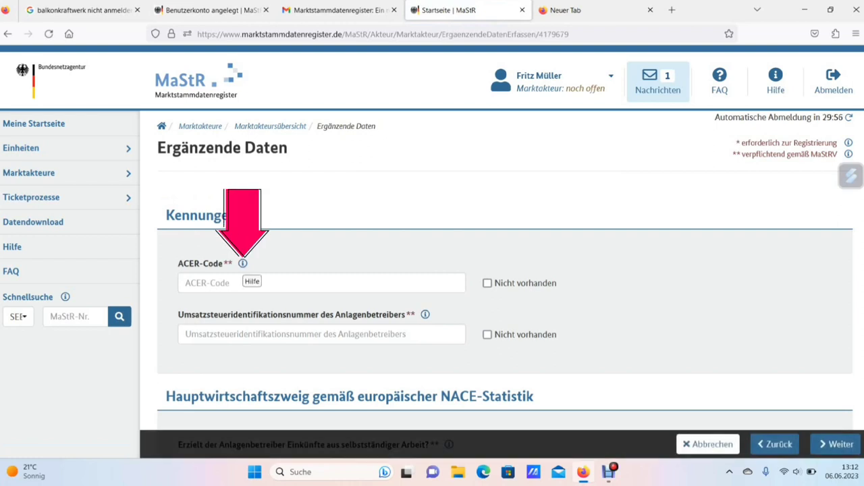
Mark ACER code and VAT ID as Nicht vorhanden, answer Nein to self-employed income, and submit
{"action": "left_click", "coordinate": [242, 263]}
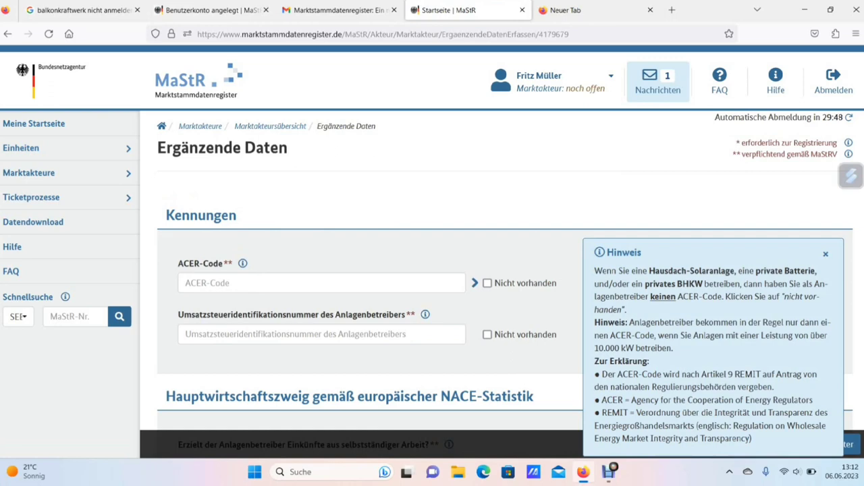
{"action": "left_click", "coordinate": [487, 283]}
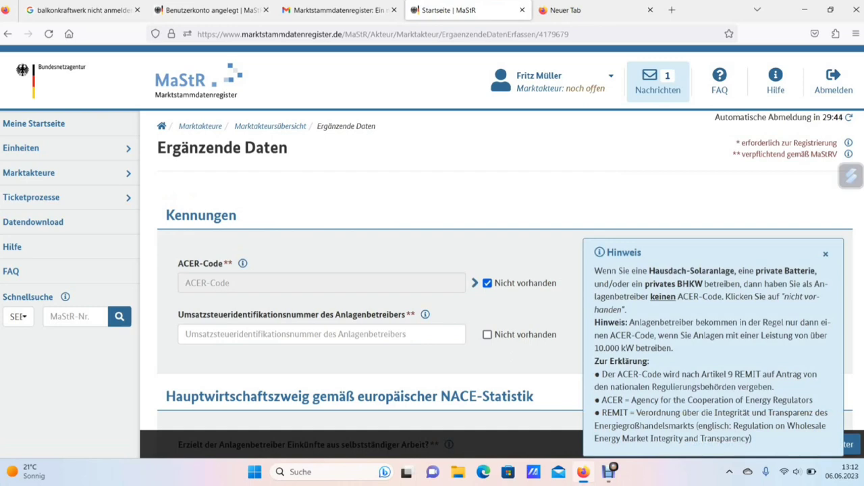
{"action": "left_click", "coordinate": [486, 334]}
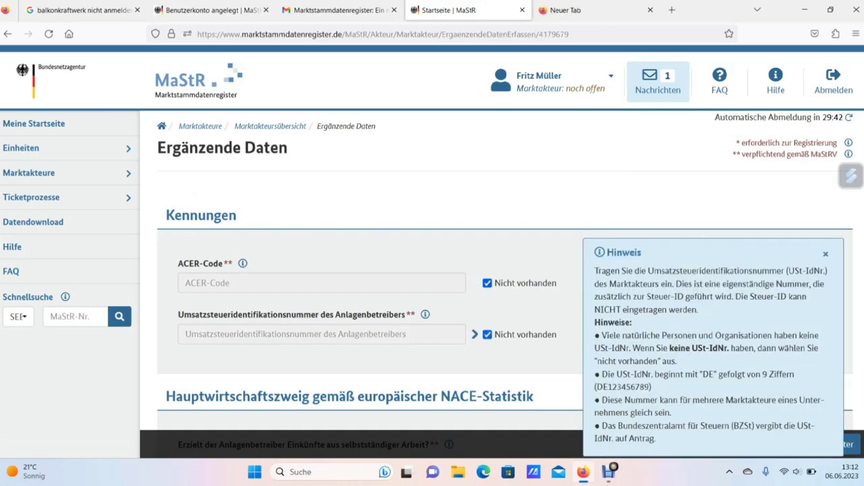
{"action": "scroll", "coordinate": [432, 283], "scroll_direction": "down", "scroll_amount": 3}
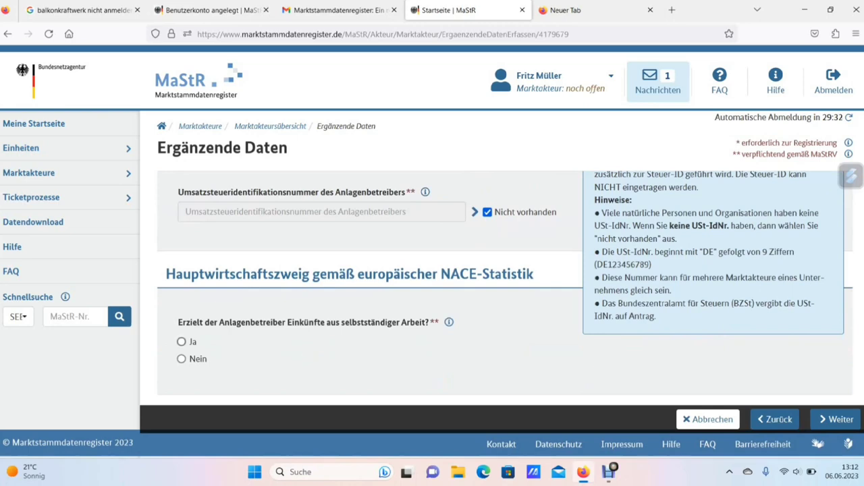
{"action": "left_click", "coordinate": [181, 359]}
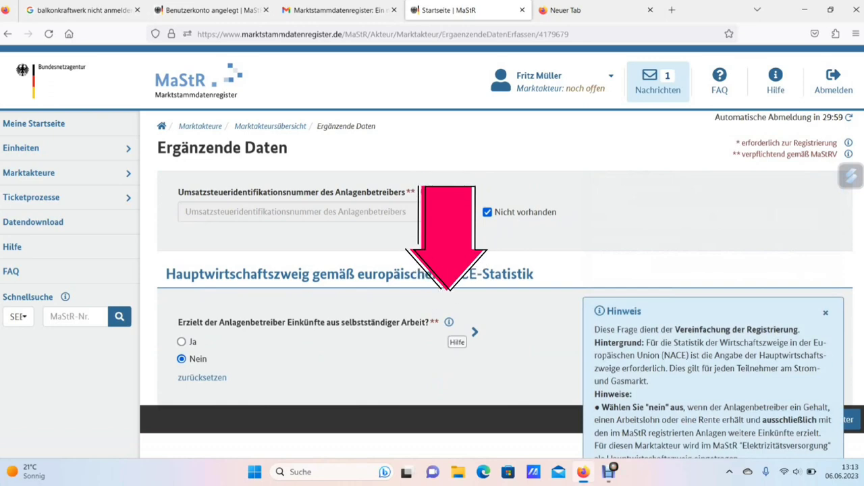
{"action": "scroll", "coordinate": [499, 318], "scroll_direction": "down", "scroll_amount": 2}
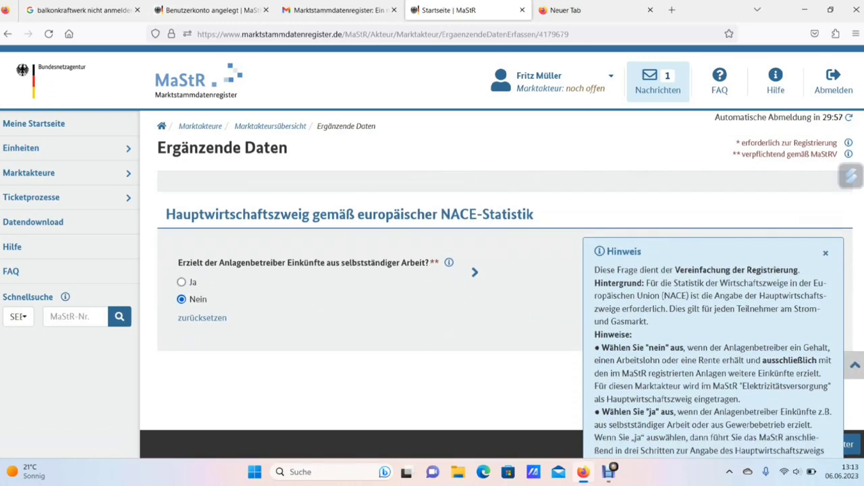
{"action": "left_click", "coordinate": [825, 253]}
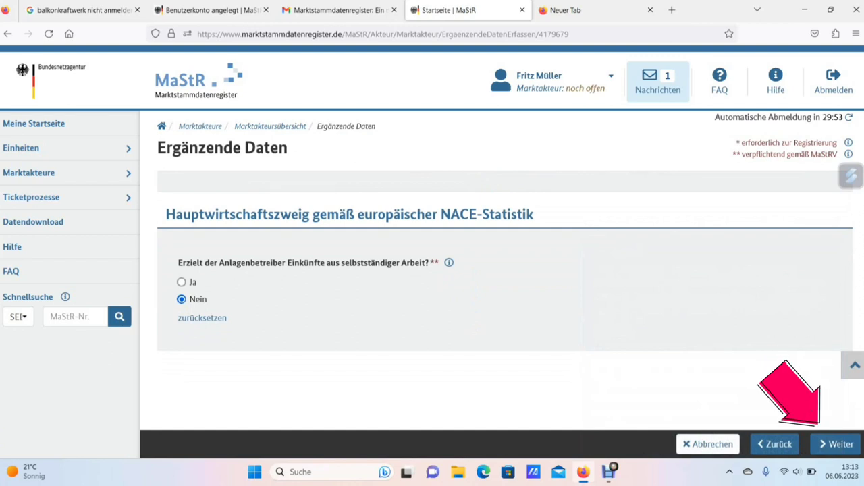
{"action": "left_click", "coordinate": [837, 444]}
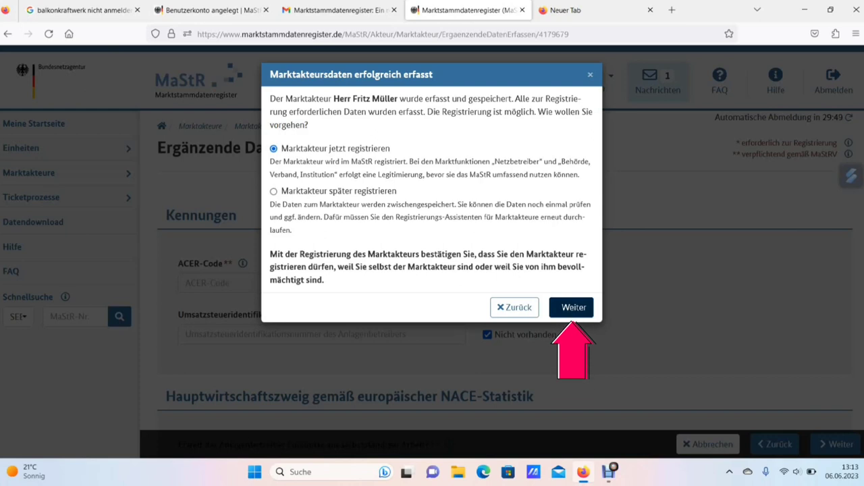
Register the market actor now, select the confirmation text, then return to the start page
{"action": "left_click", "coordinate": [571, 308]}
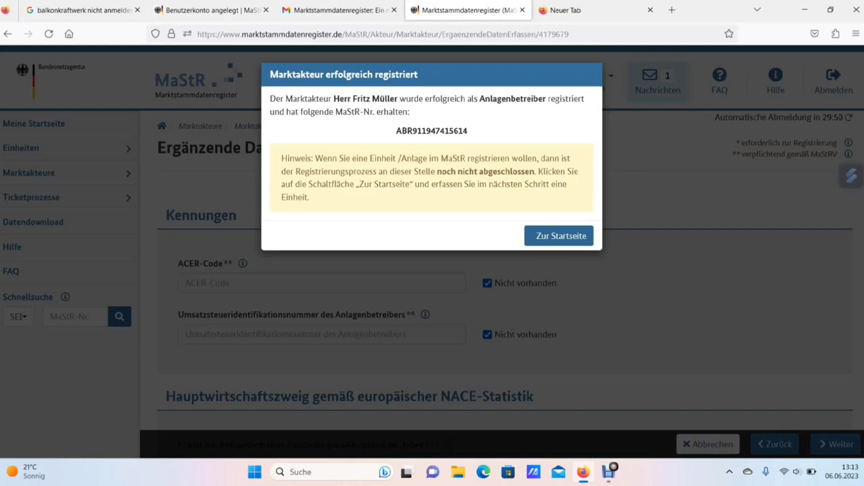
{"action": "left_click_drag", "start_coordinate": [310, 197], "coordinate": [270, 98]}
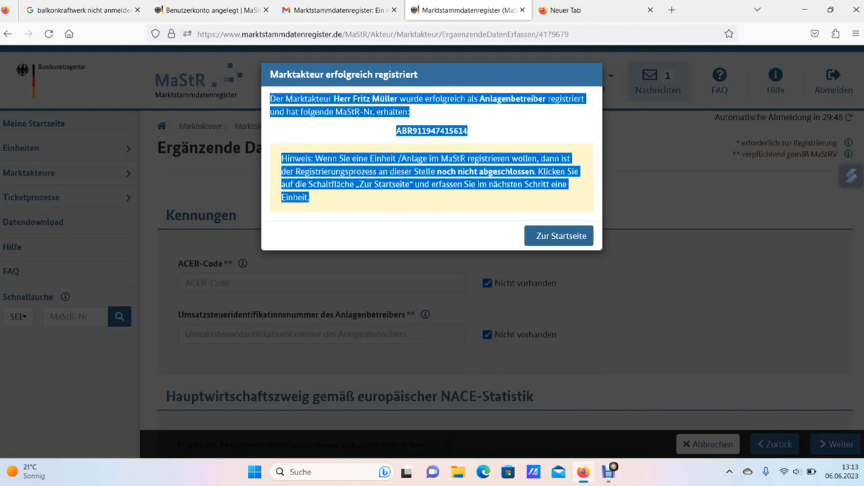
{"action": "right_click", "coordinate": [285, 100]}
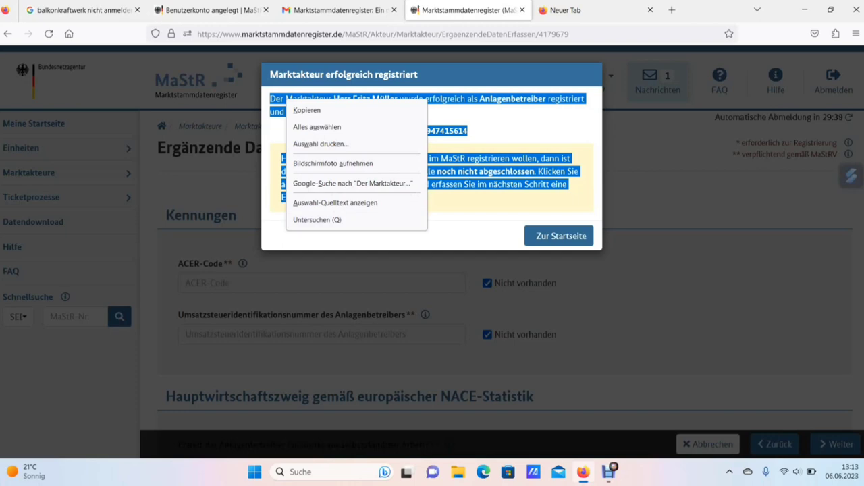
{"action": "key", "text": "Escape"}
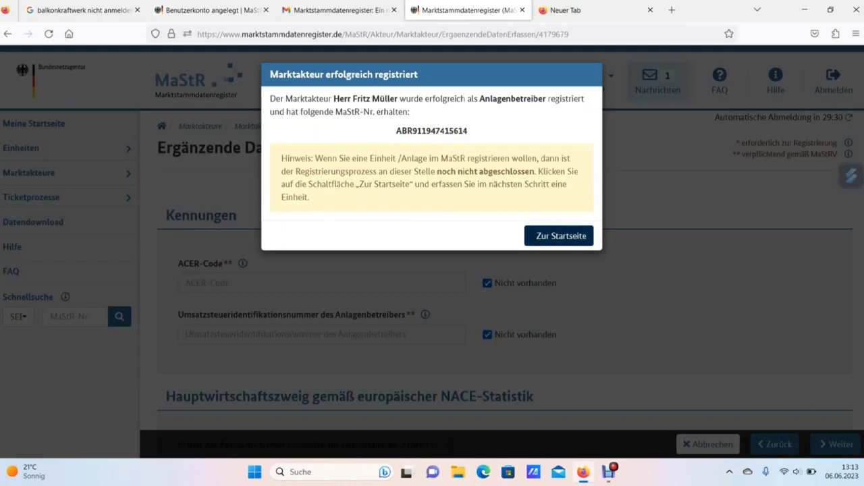
{"action": "left_click", "coordinate": [559, 235]}
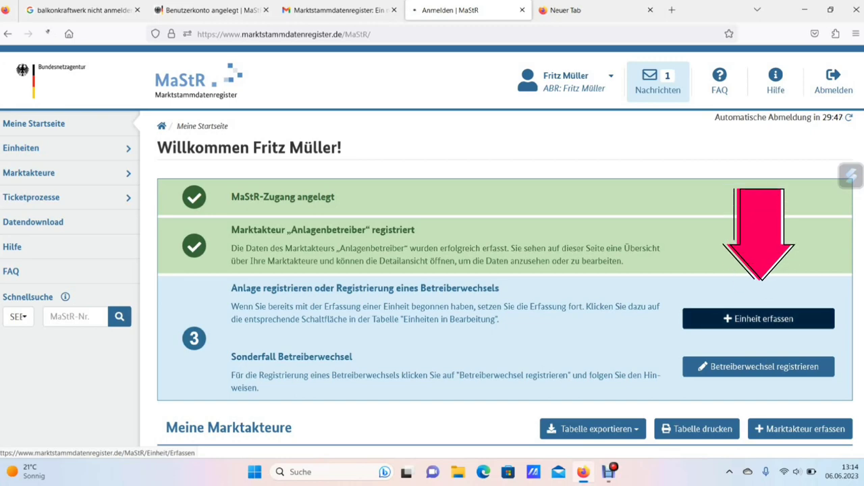
Start recording a new unit via 'Einheit erfassen' under step 3 on the start page
{"action": "left_click", "coordinate": [749, 319]}
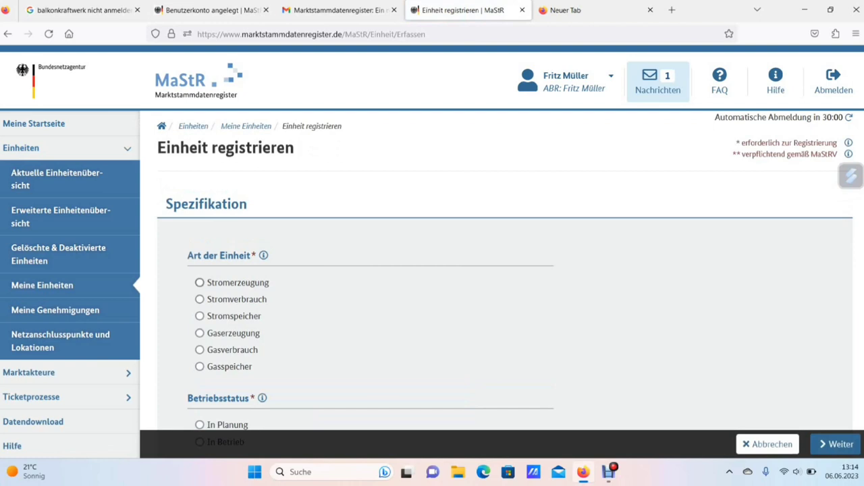
Specify the unit as Stromerzeugung from Solare Strahlungsenergie, already in operation
{"action": "scroll", "coordinate": [432, 284], "scroll_direction": "down", "scroll_amount": 1}
{"action": "scroll", "coordinate": [432, 284], "scroll_direction": "up", "scroll_amount": 1}
{"action": "left_click", "coordinate": [199, 283]}
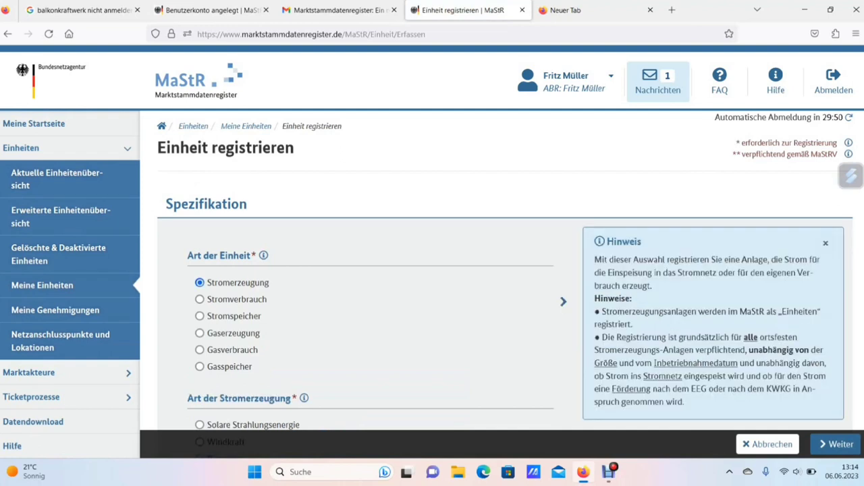
{"action": "scroll", "coordinate": [433, 270], "scroll_direction": "down", "scroll_amount": 2}
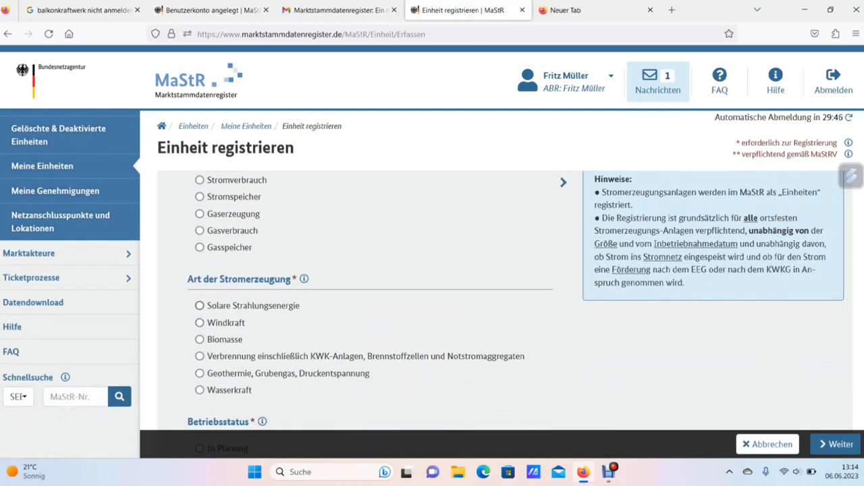
{"action": "left_click", "coordinate": [200, 306]}
{"action": "scroll", "coordinate": [432, 270], "scroll_direction": "down", "scroll_amount": 1}
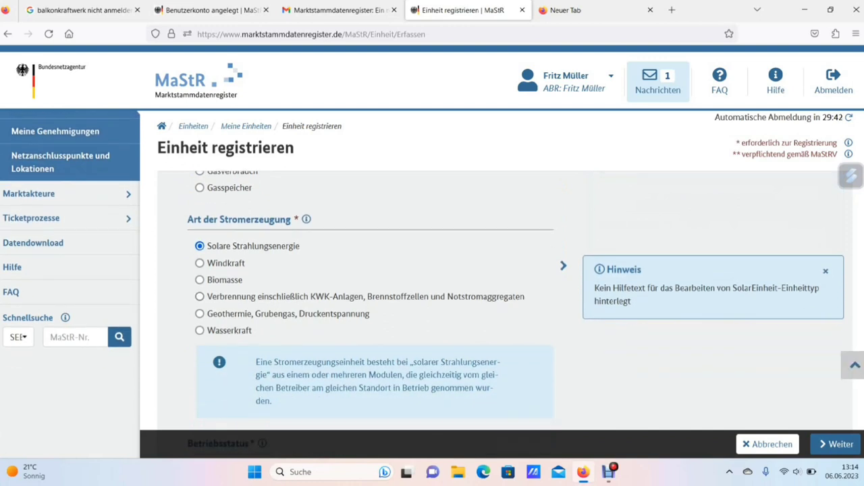
{"action": "scroll", "coordinate": [432, 270], "scroll_direction": "down", "scroll_amount": 3}
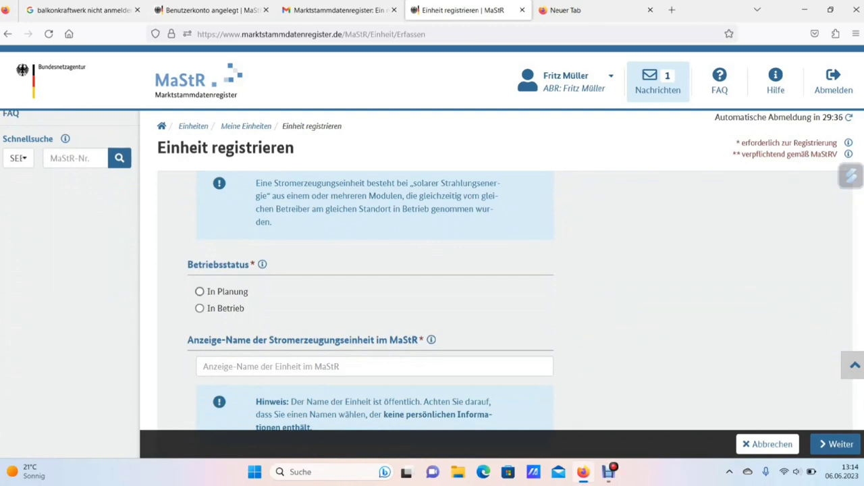
{"action": "left_click", "coordinate": [200, 308]}
{"action": "scroll", "coordinate": [357, 270], "scroll_direction": "down", "scroll_amount": 1}
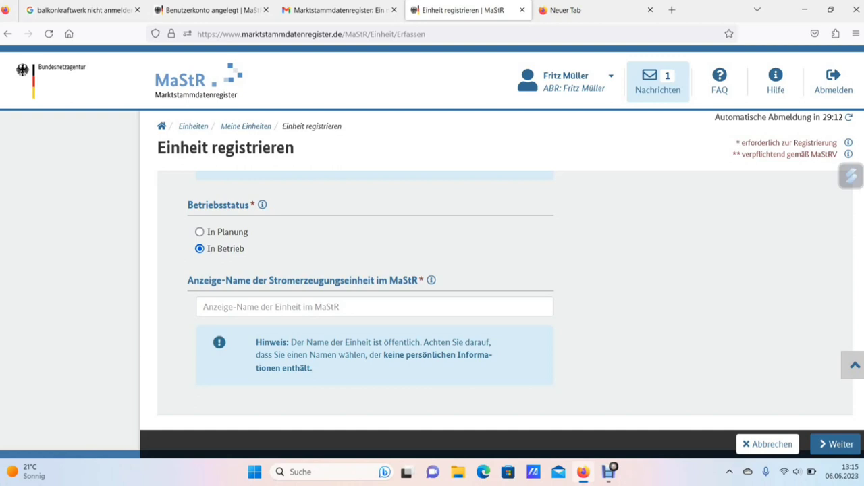
Name the unit 'Balkonkraftwerk' from the suggestions and continue to general data
{"action": "left_click", "coordinate": [374, 306]}
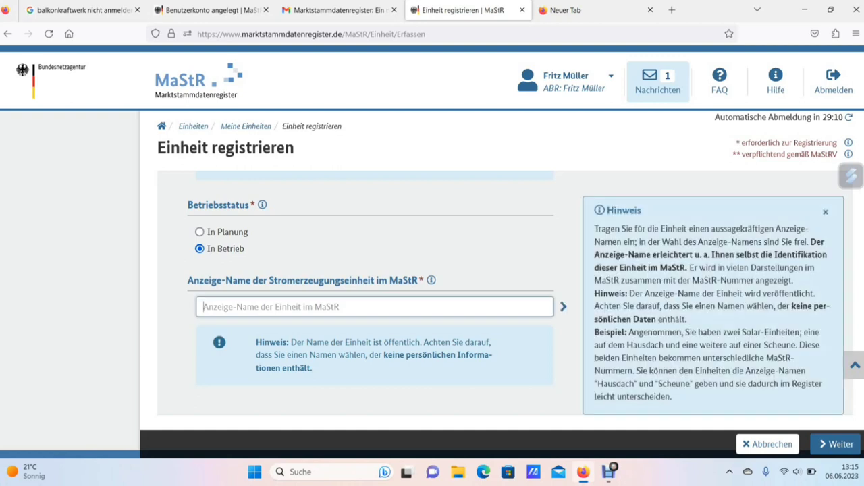
{"action": "type", "text": "B"}
{"action": "key", "text": "Down"}
{"action": "key", "text": "Return"}
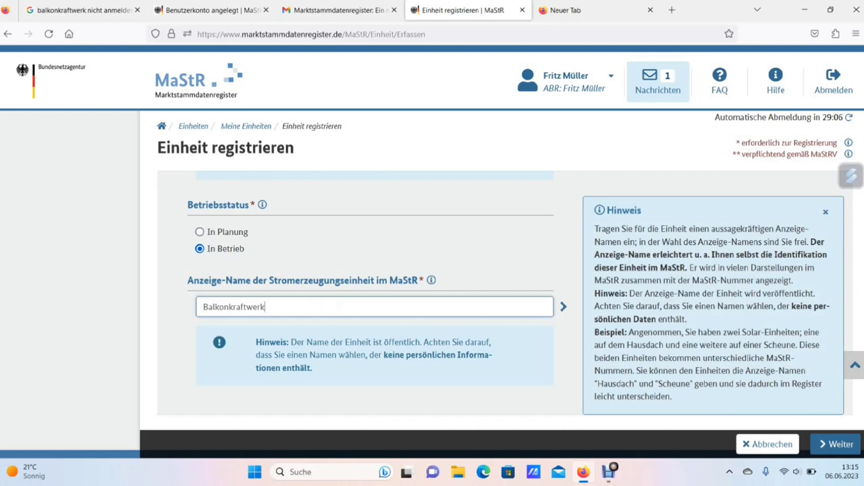
{"action": "scroll", "coordinate": [375, 317], "scroll_direction": "down", "scroll_amount": 1}
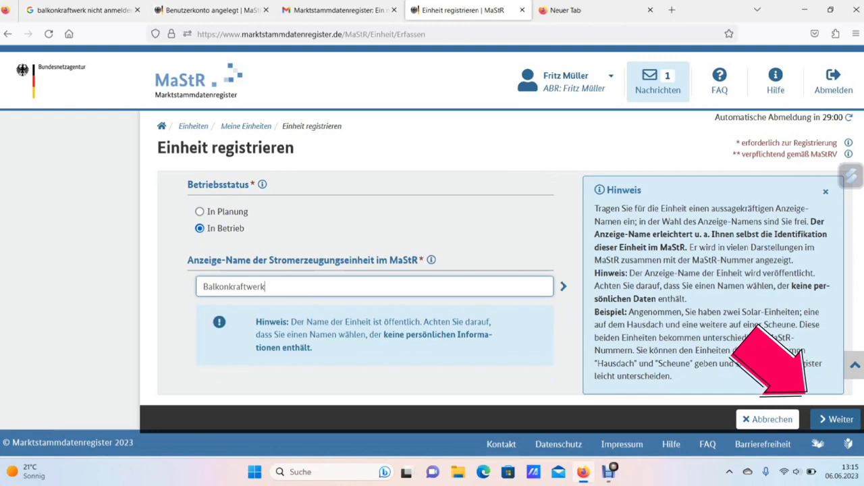
{"action": "left_click", "coordinate": [824, 415]}
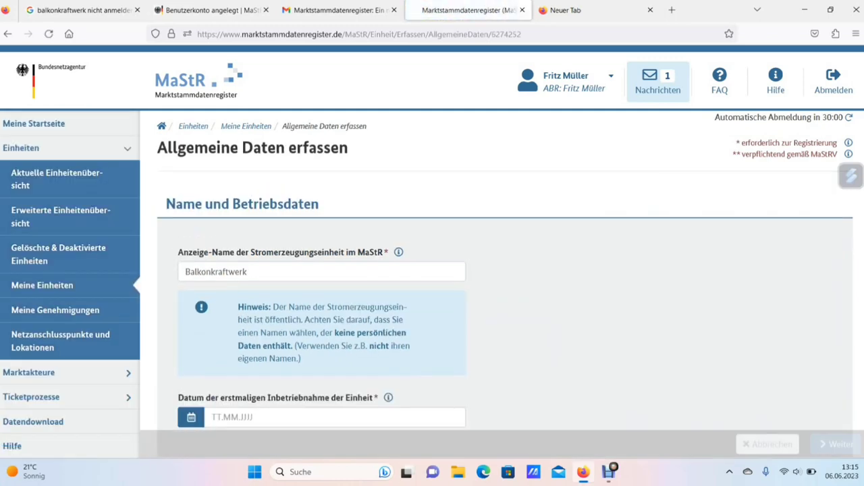
Set the first commissioning date to 06.06.2023 using the calendar
{"action": "scroll", "coordinate": [500, 304], "scroll_direction": "down", "scroll_amount": 2}
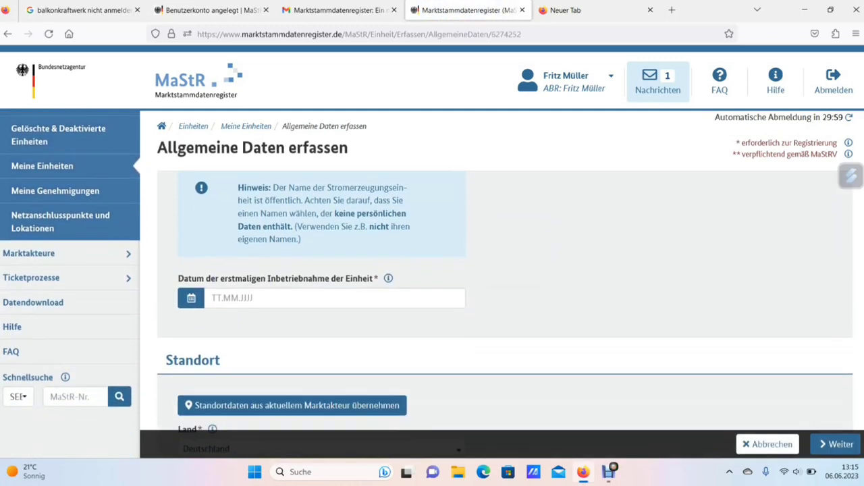
{"action": "left_click", "coordinate": [334, 298]}
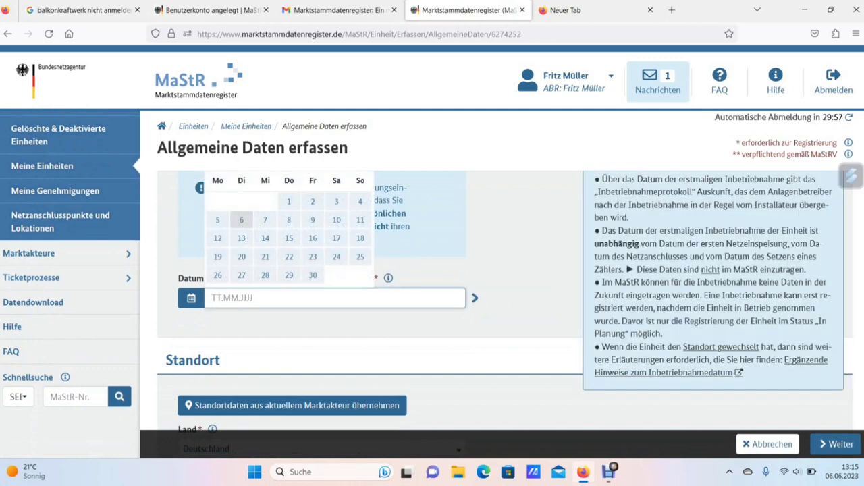
{"action": "left_click", "coordinate": [241, 219]}
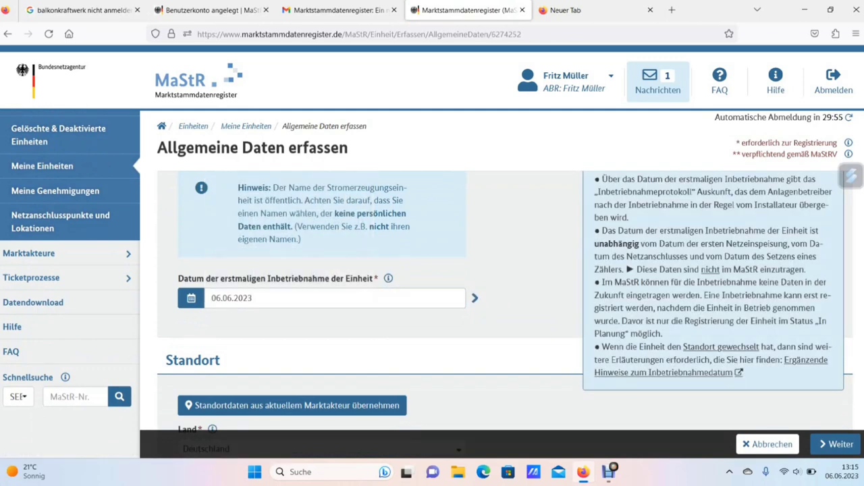
Take over the location from the operator's own address data and review the address fields
{"action": "scroll", "coordinate": [500, 304], "scroll_direction": "down", "scroll_amount": 1}
{"action": "scroll", "coordinate": [499, 304], "scroll_direction": "down", "scroll_amount": 1}
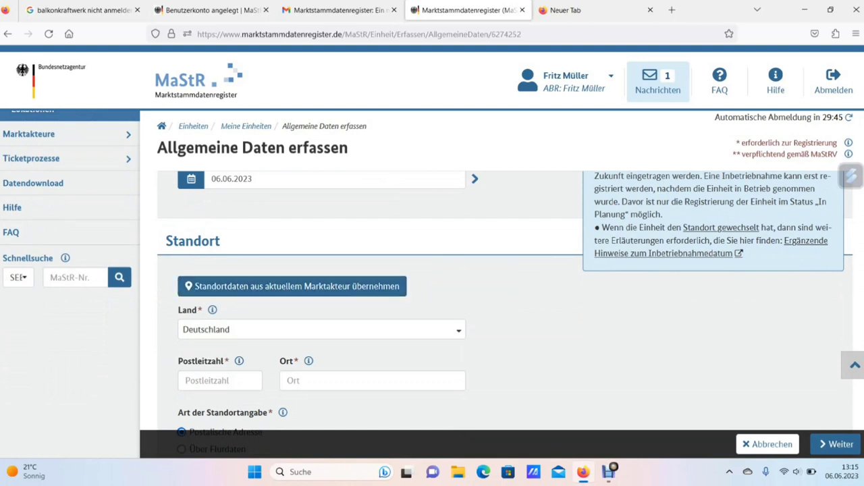
{"action": "scroll", "coordinate": [432, 303], "scroll_direction": "down", "scroll_amount": 1}
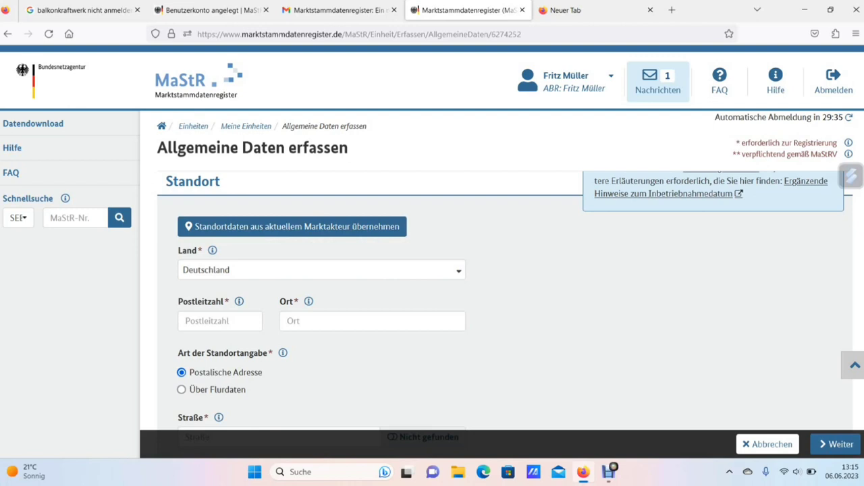
{"action": "left_click", "coordinate": [269, 227]}
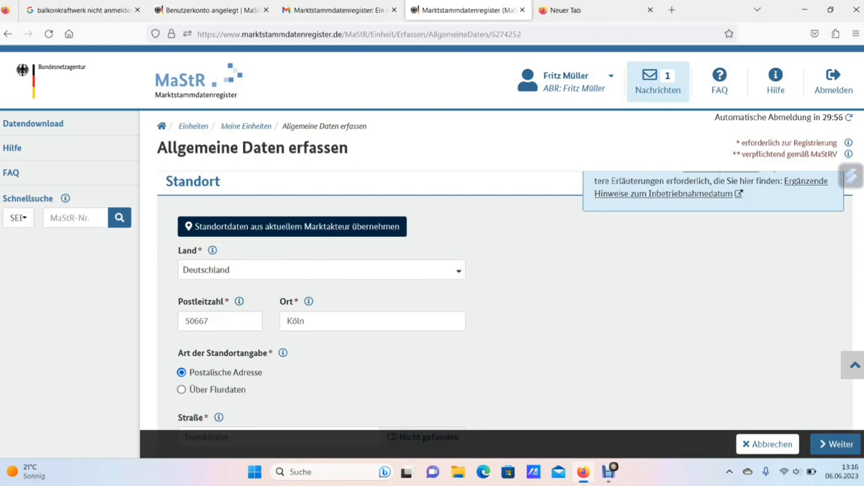
{"action": "scroll", "coordinate": [432, 270], "scroll_direction": "down", "scroll_amount": 2}
{"action": "scroll", "coordinate": [432, 270], "scroll_direction": "down", "scroll_amount": 2}
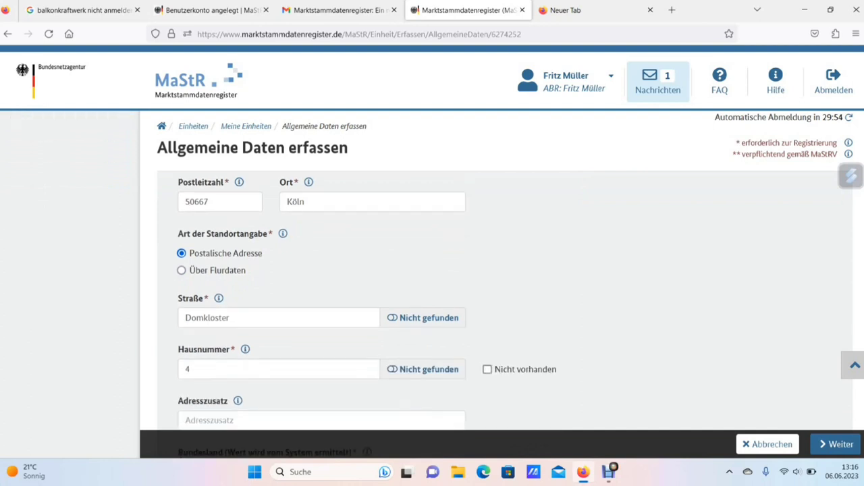
{"action": "scroll", "coordinate": [432, 270], "scroll_direction": "down", "scroll_amount": 4}
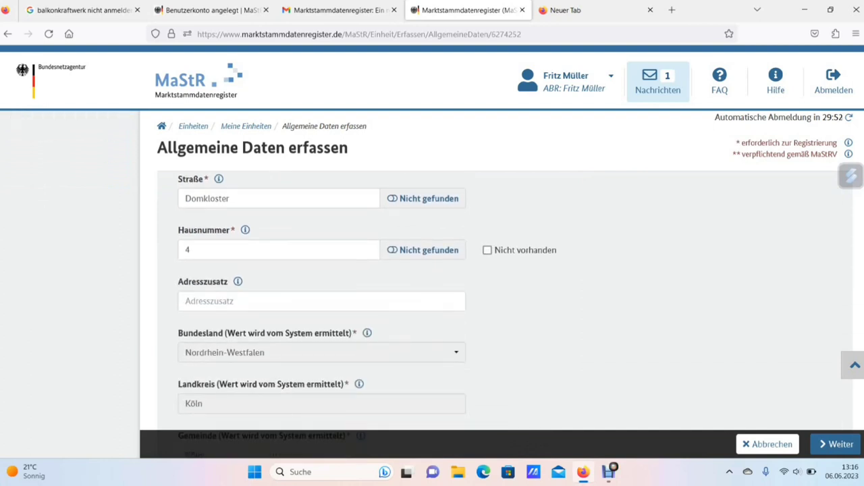
{"action": "scroll", "coordinate": [432, 270], "scroll_direction": "down", "scroll_amount": 8}
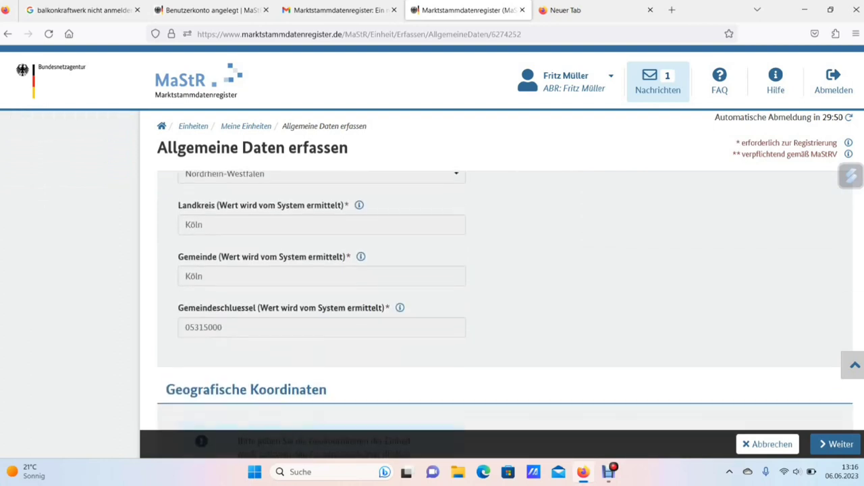
{"action": "scroll", "coordinate": [432, 270], "scroll_direction": "down", "scroll_amount": 4}
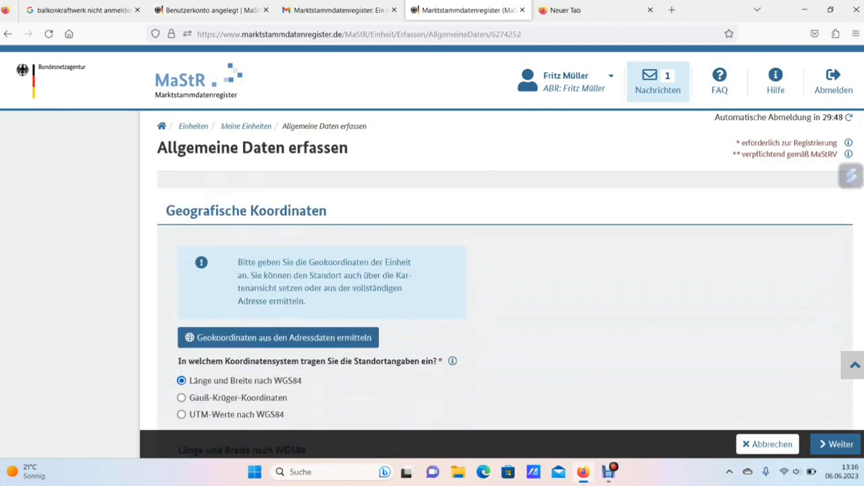
Fill latitude and longitude from the address, check the Köln map pin, and save the general data
{"action": "scroll", "coordinate": [432, 270], "scroll_direction": "down", "scroll_amount": 2}
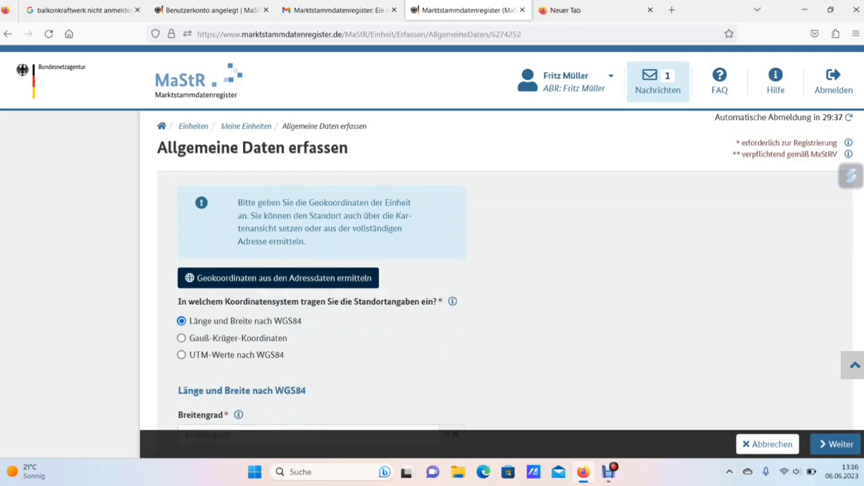
{"action": "left_click", "coordinate": [278, 277]}
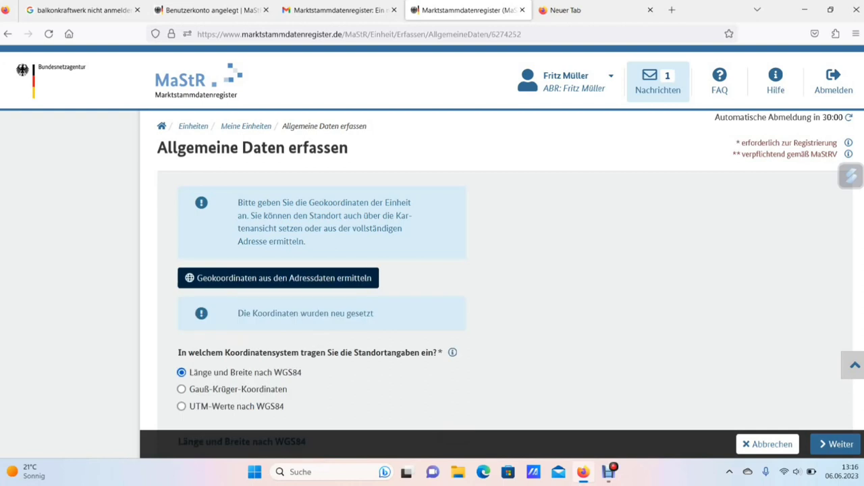
{"action": "scroll", "coordinate": [322, 304], "scroll_direction": "down", "scroll_amount": 5}
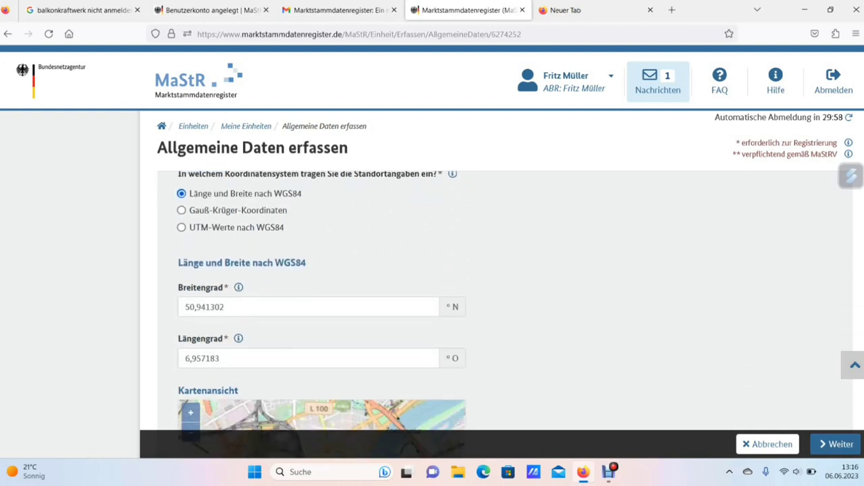
{"action": "scroll", "coordinate": [321, 304], "scroll_direction": "down", "scroll_amount": 3}
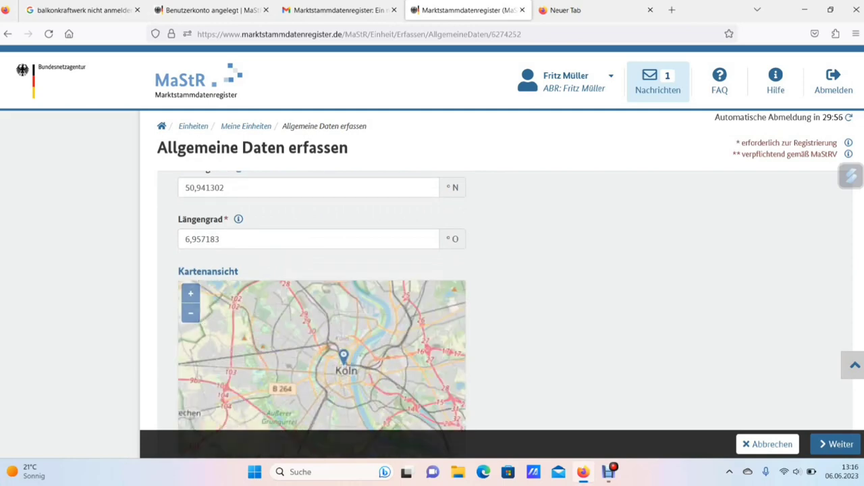
{"action": "scroll", "coordinate": [321, 304], "scroll_direction": "down", "scroll_amount": 3}
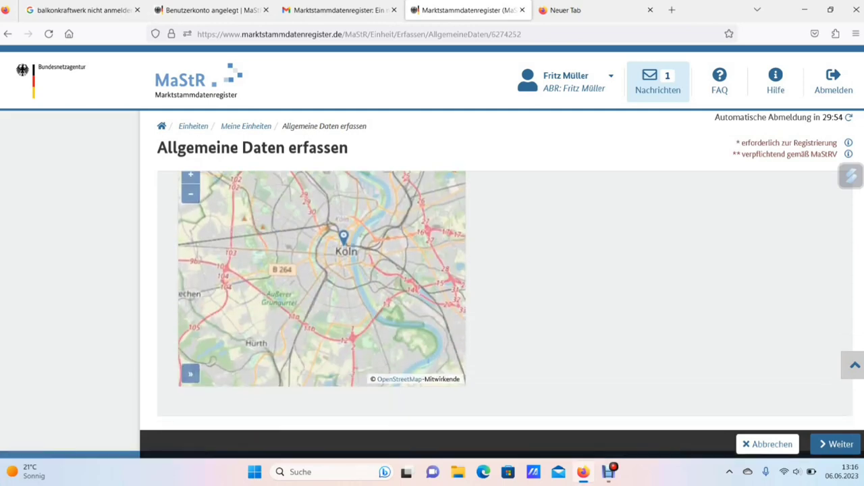
{"action": "scroll", "coordinate": [315, 233], "scroll_direction": "up", "scroll_amount": 1}
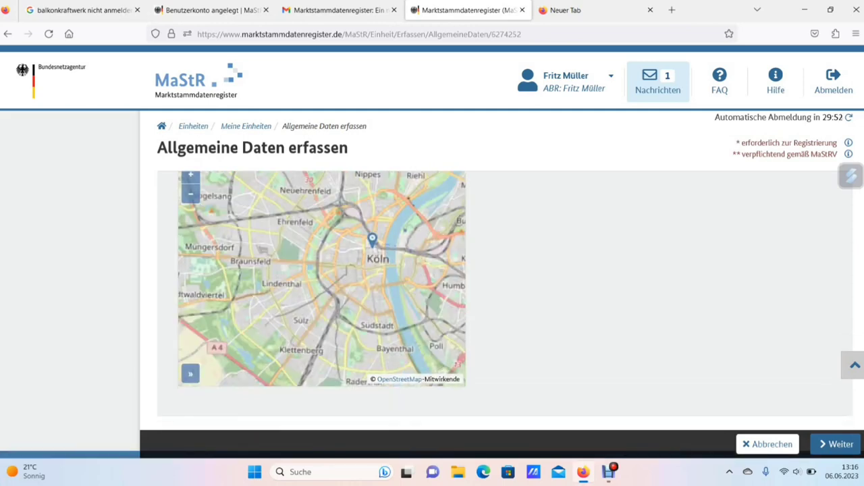
{"action": "scroll", "coordinate": [397, 229], "scroll_direction": "up", "scroll_amount": 1}
{"action": "scroll", "coordinate": [321, 249], "scroll_direction": "up", "scroll_amount": 3}
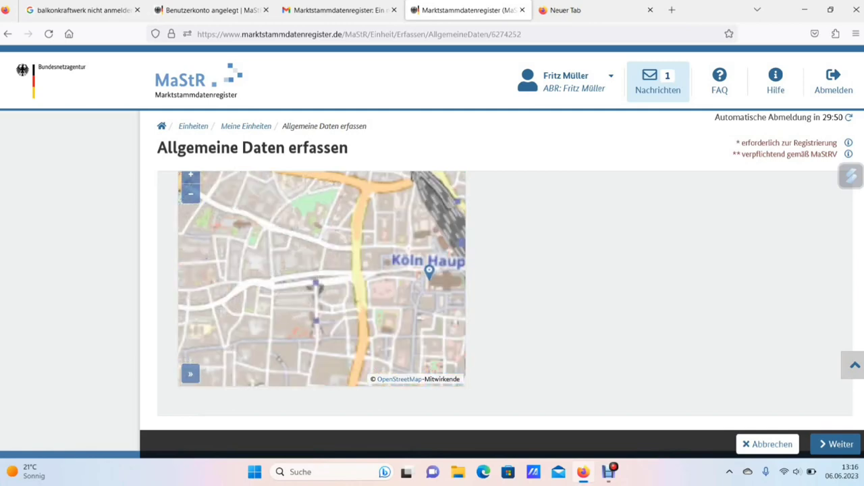
{"action": "scroll", "coordinate": [314, 264], "scroll_direction": "up", "scroll_amount": 1}
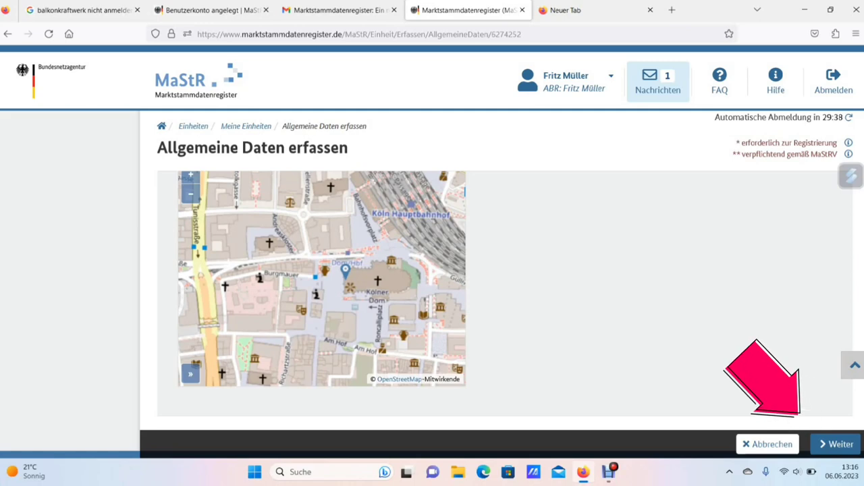
{"action": "left_click", "coordinate": [837, 445]}
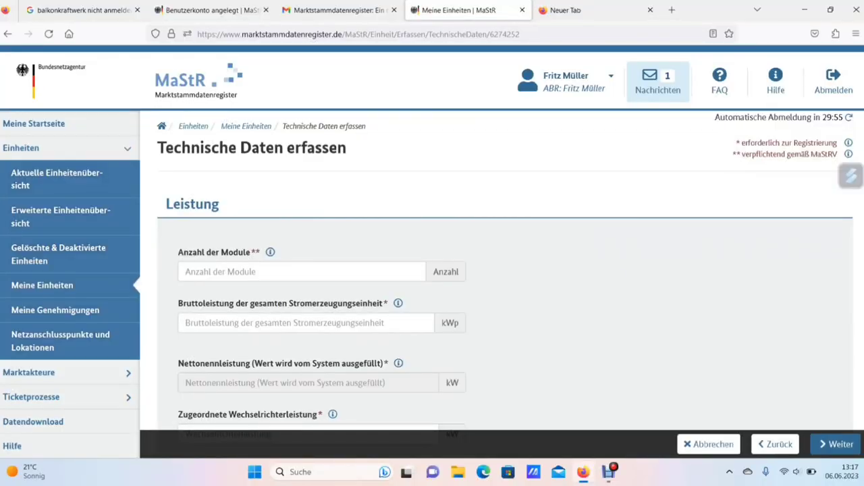
Enter 2 as Anzahl der Module and mark the kWp unit of Bruttoleistung
{"action": "left_click", "coordinate": [270, 271]}
{"action": "type", "text": "2"}
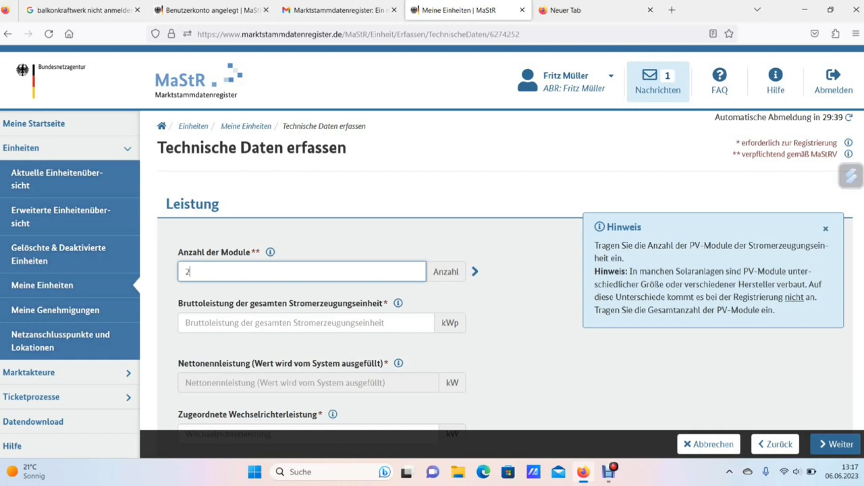
{"action": "left_click_drag", "start_coordinate": [441, 323], "coordinate": [459, 323]}
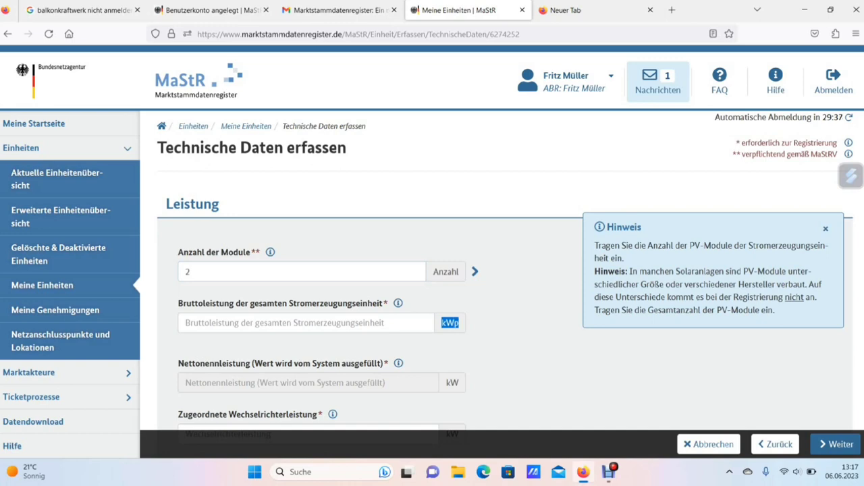